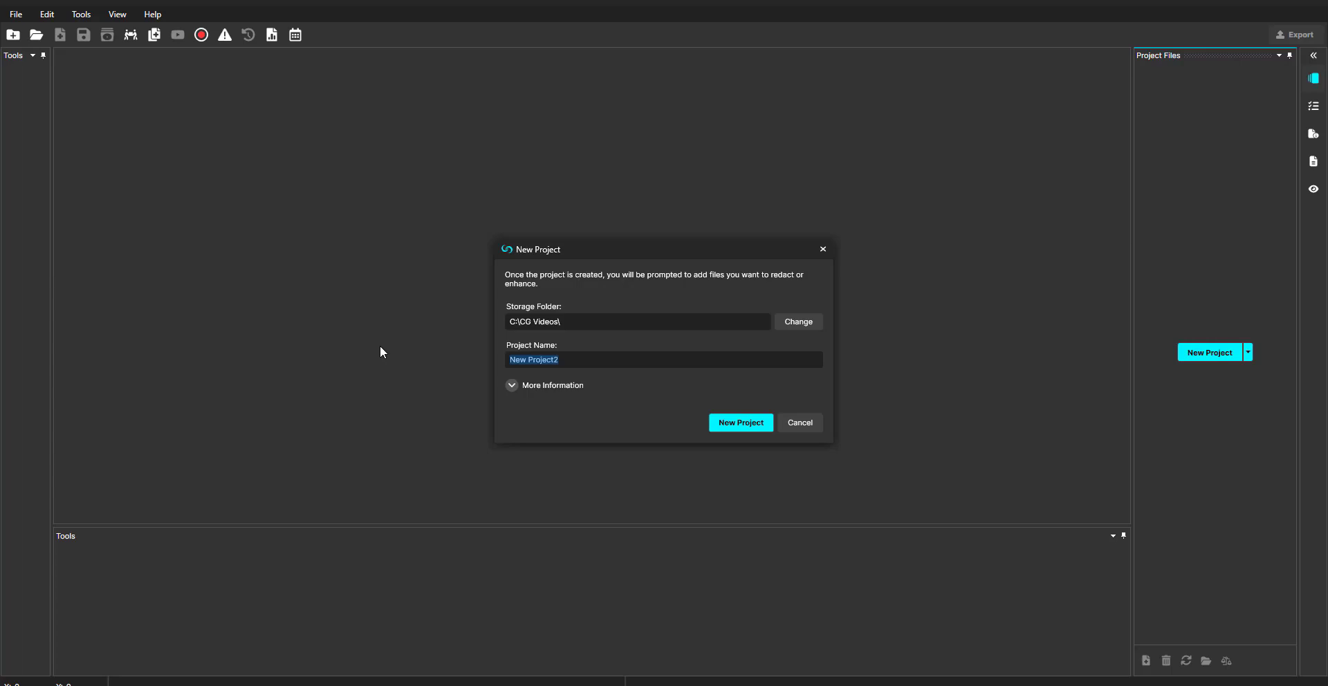
# Name the new project 'CaseGuard Manual audio redaction (advanced)', stored in C:\CG Videos\.
pyautogui.write('CaseGuard Manual audio redaction (advanced')
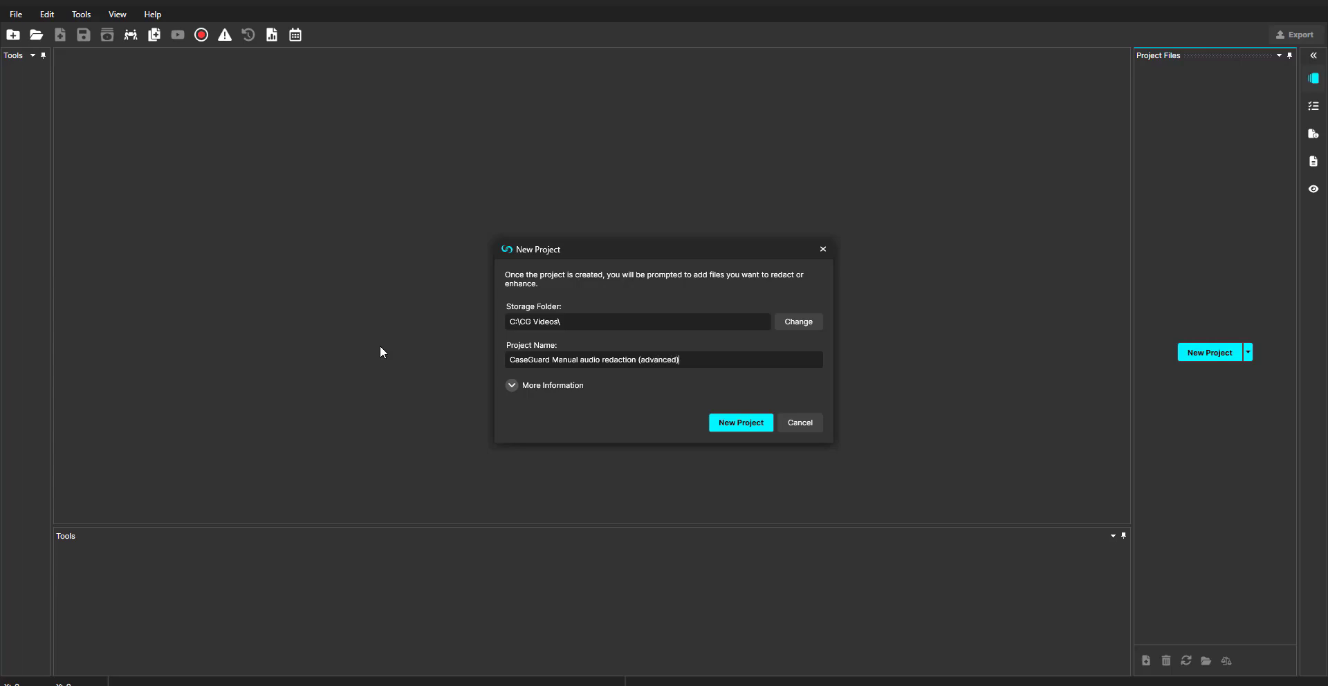
# Create the project and start a Redact Video/Image bulk processing job.
pyautogui.click(734, 422)
pyautogui.click(150, 34)
pyautogui.click(458, 134)
pyautogui.click(443, 171)
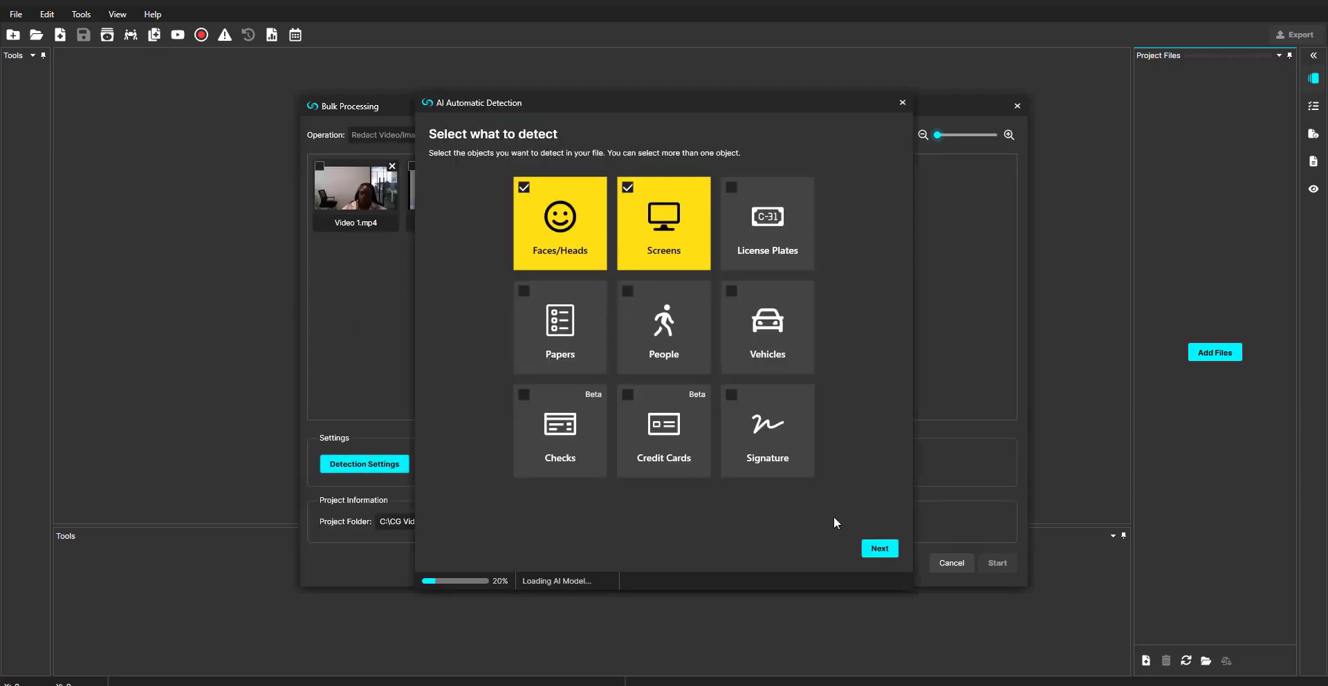
# Blur detected faces/heads and screens, then apply the advanced options to run detection.
pyautogui.click(879, 548)
pyautogui.click(498, 234)
pyautogui.click(574, 258)
pyautogui.click(877, 545)
pyautogui.click(498, 234)
pyautogui.click(574, 258)
pyautogui.click(879, 547)
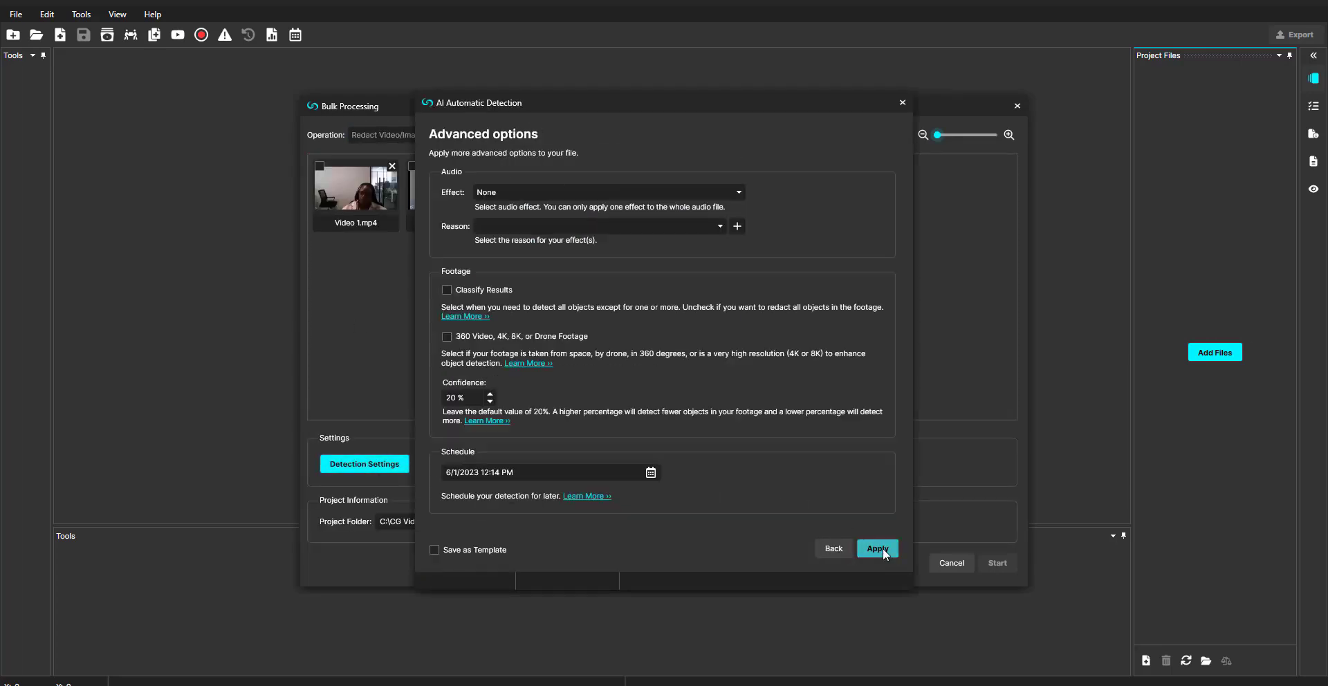
pyautogui.click(878, 548)
pyautogui.click(989, 560)
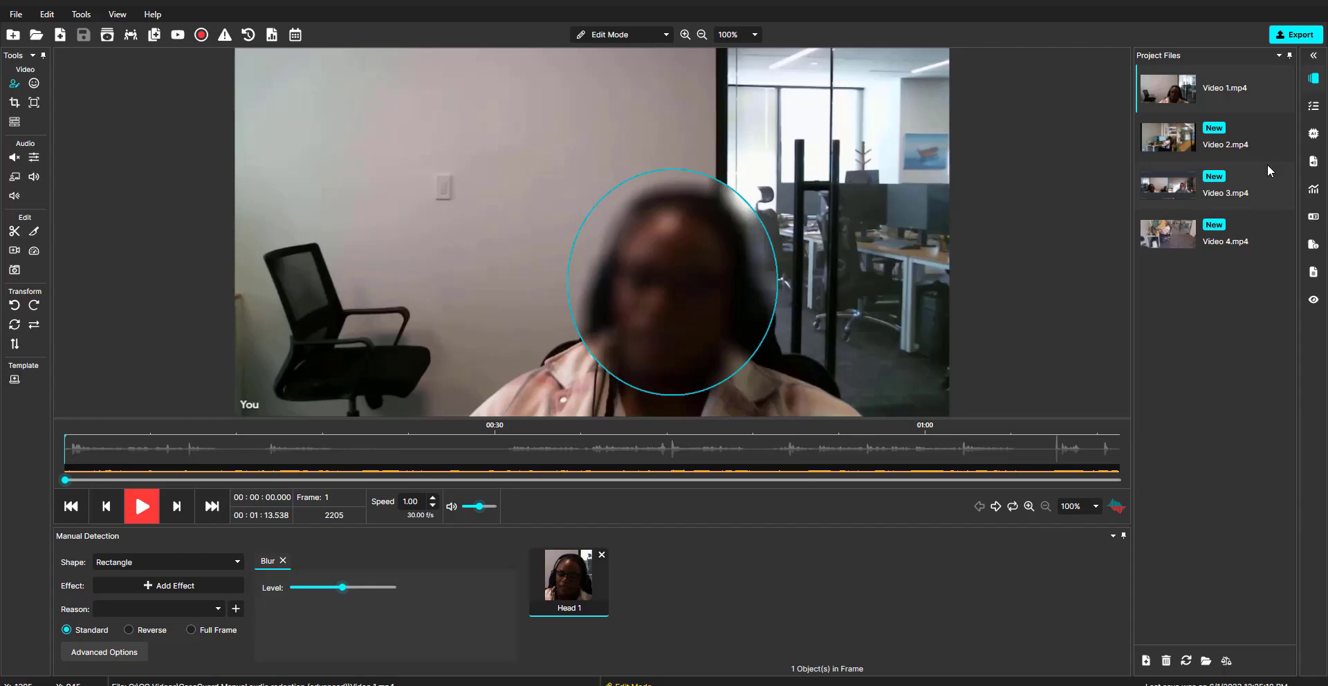
# Check the blurred detections in Video 2, Video 3 and Video 4, then reopen Video 3.mp4.
pyautogui.click(1254, 152)
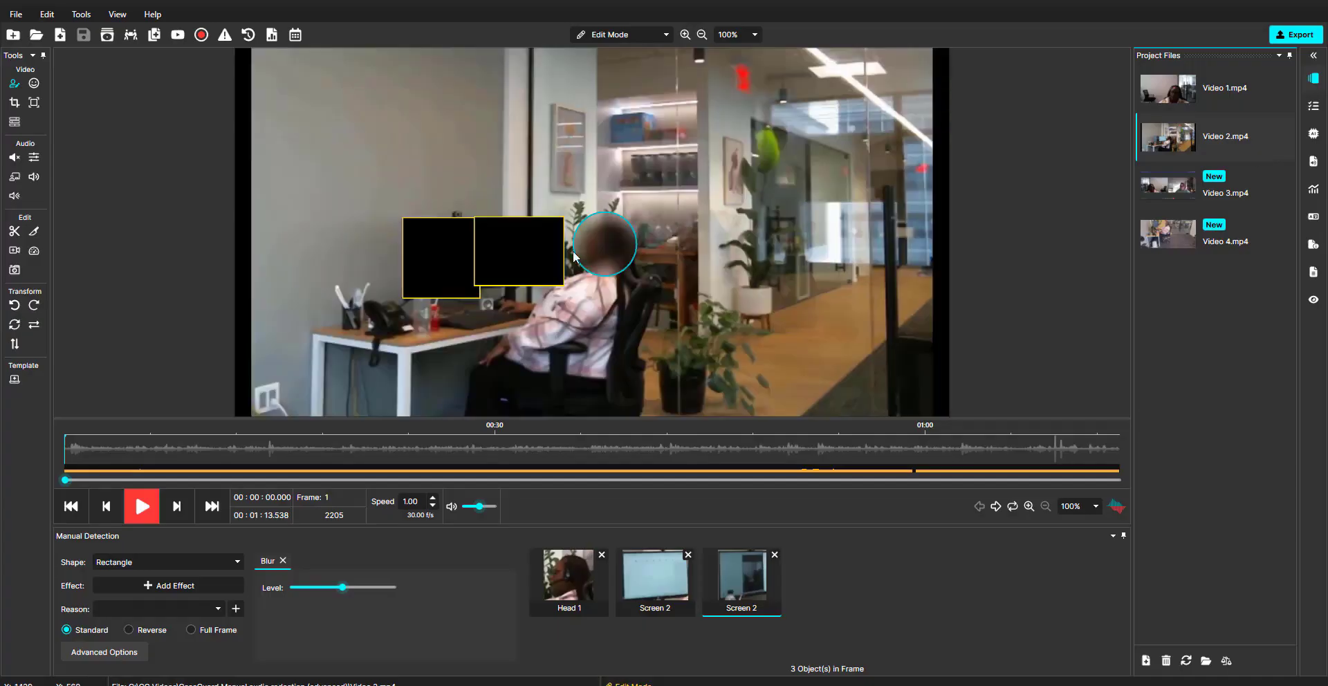
pyautogui.click(1178, 196)
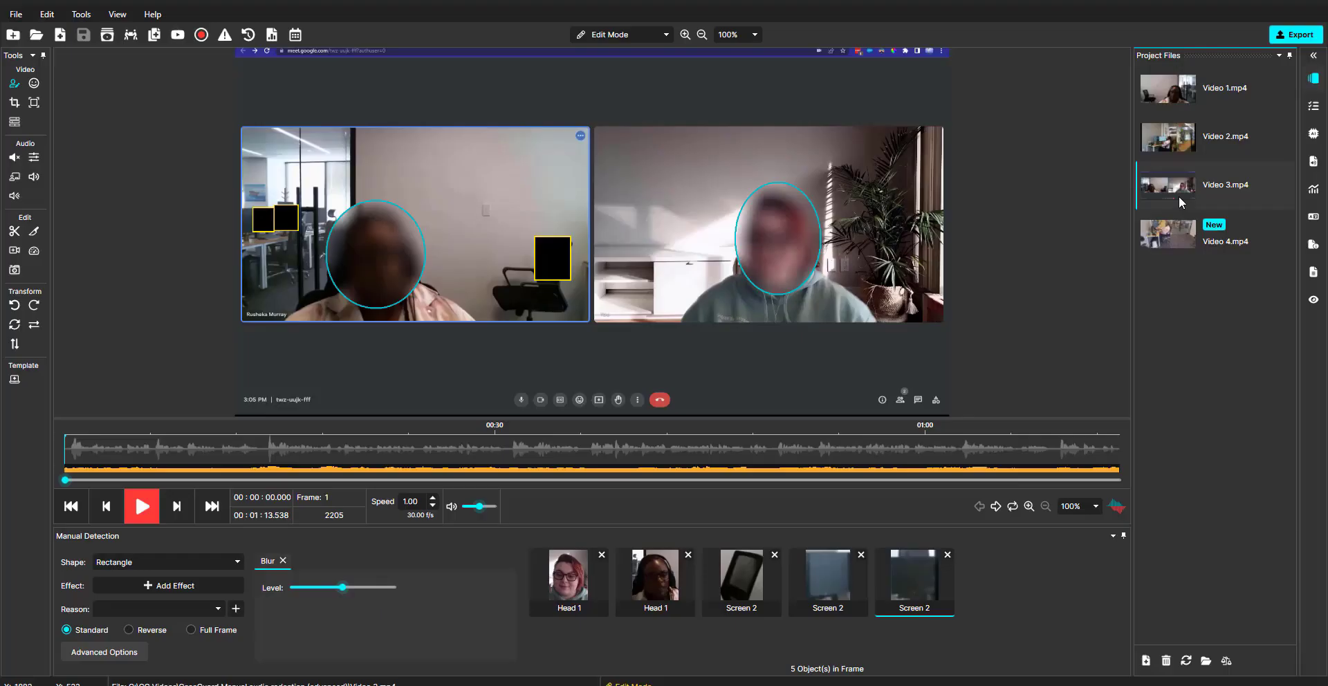
pyautogui.click(1176, 238)
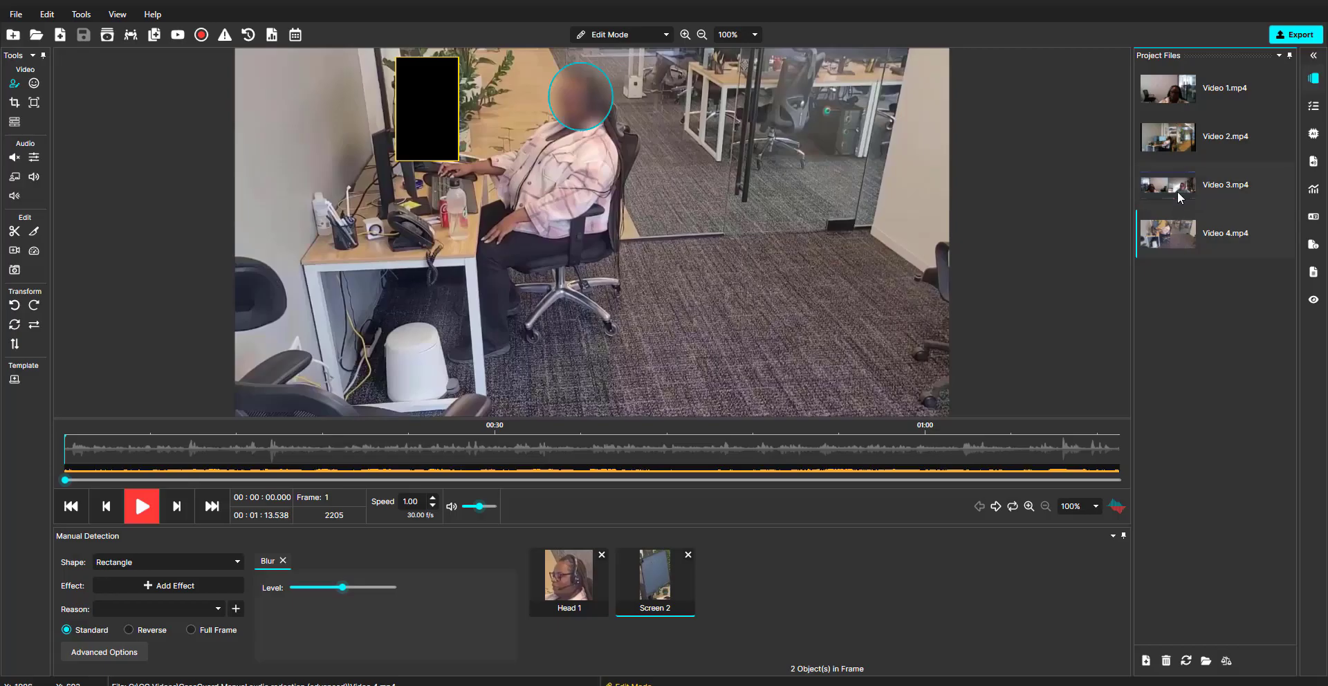
pyautogui.click(1176, 187)
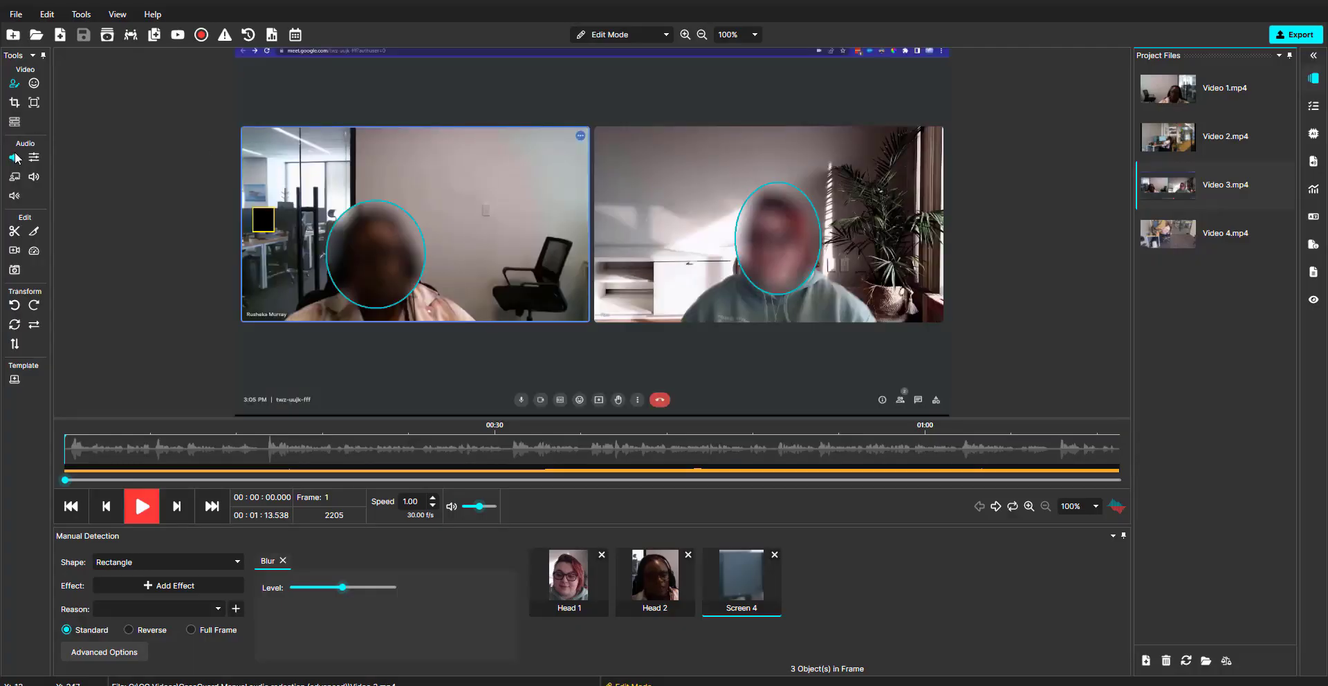
# Switch Video 3 to the Audio Redaction tool and preview playback up to about 00:30.
pyautogui.click(16, 158)
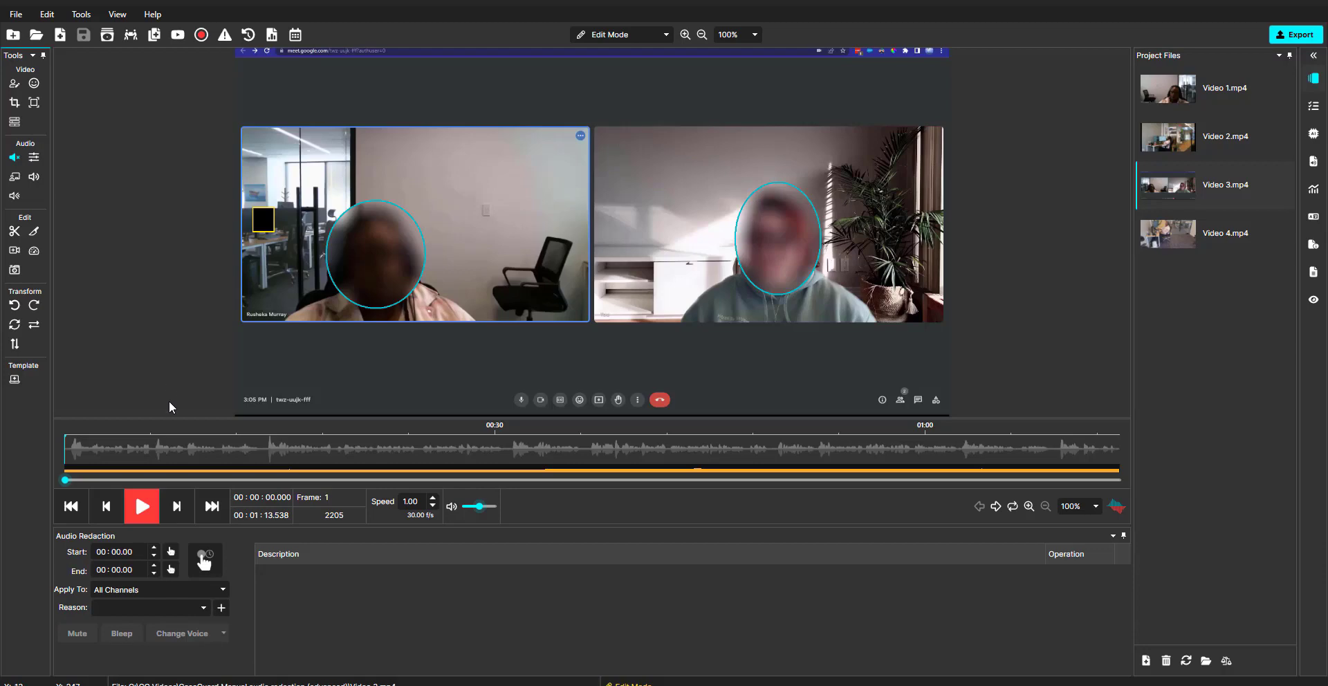
pyautogui.click(143, 517)
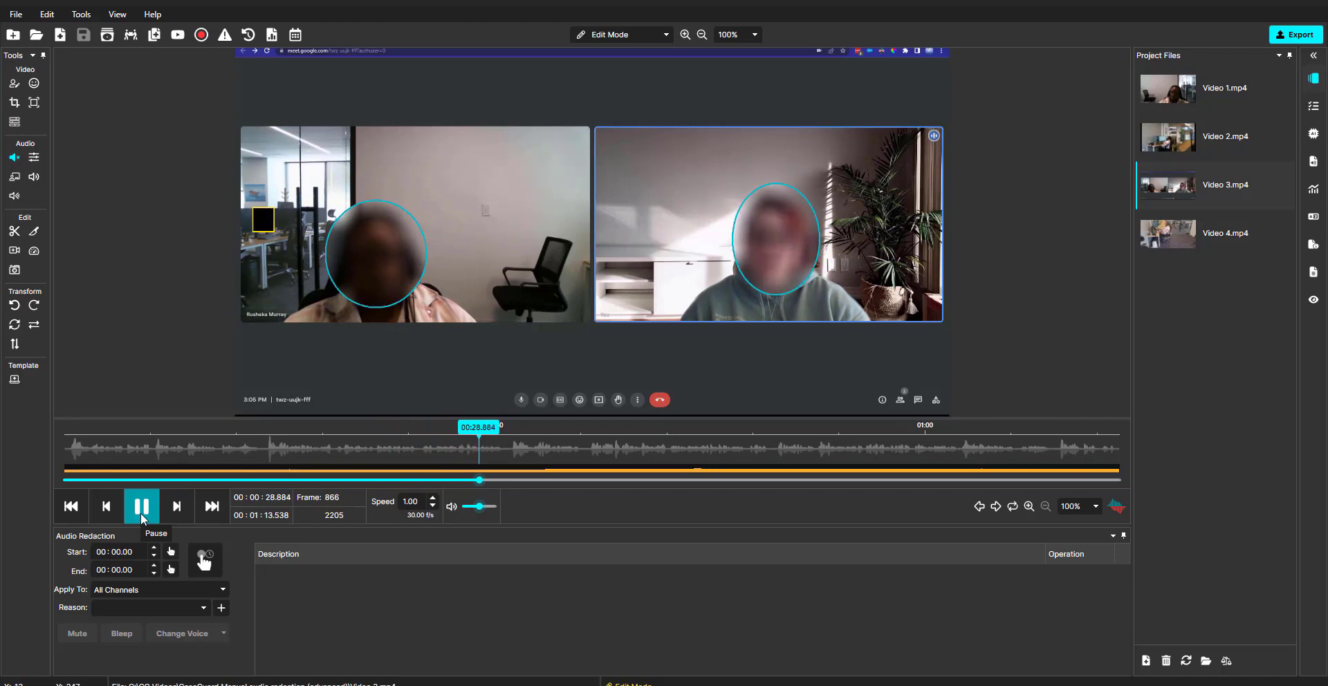
pyautogui.click(142, 509)
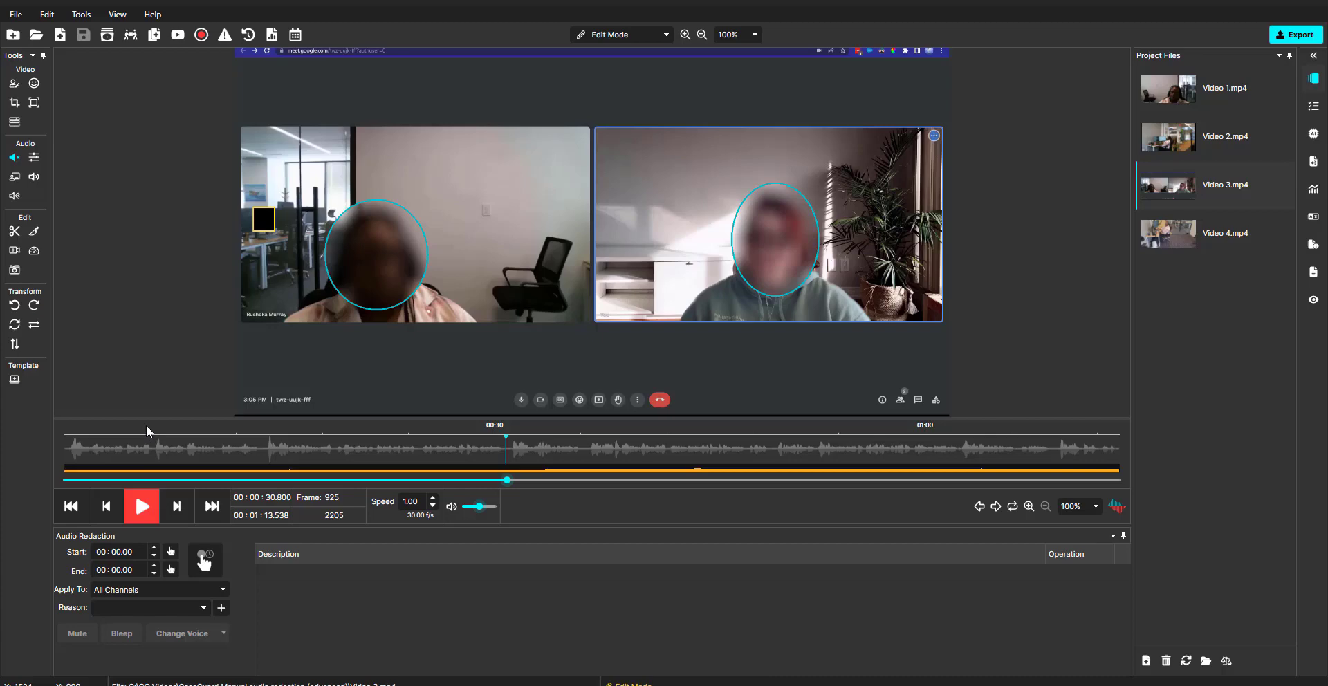
# Enlarge the waveform panel and mute the 13.69–22.90 s stretch of audio.
pyautogui.moveTo(147, 419); pyautogui.dragTo(158, 240)
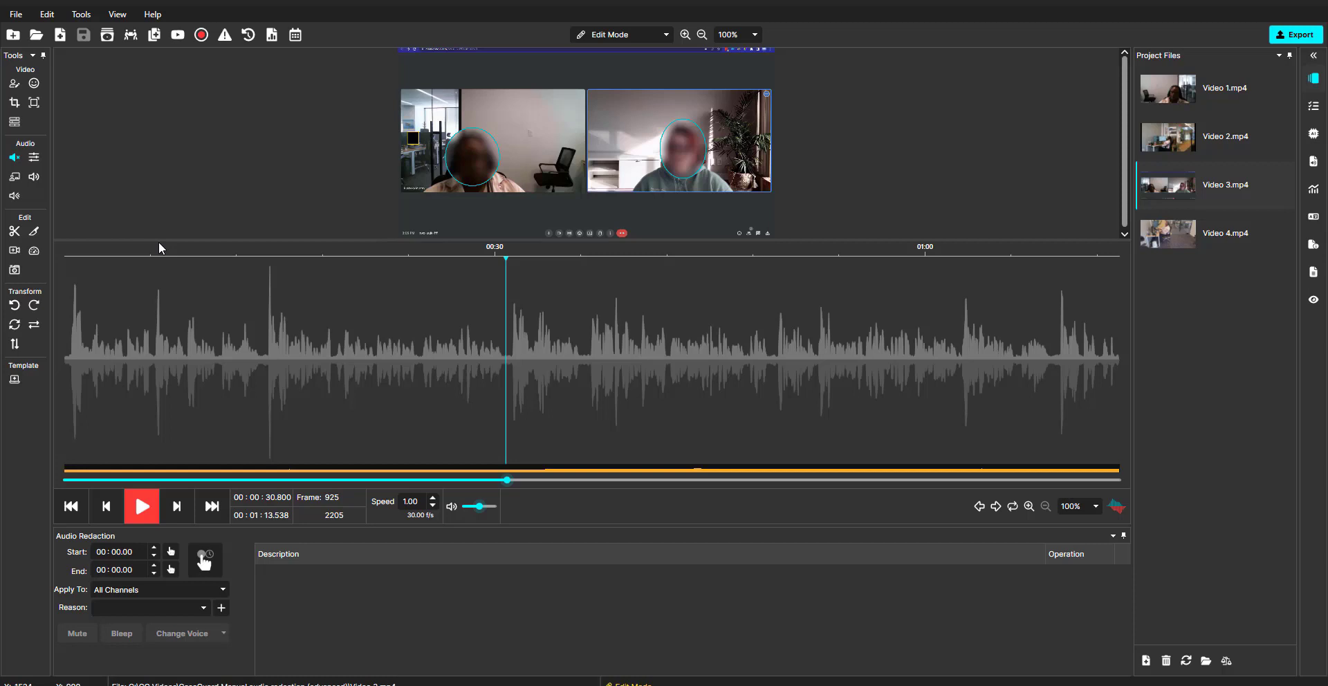
pyautogui.click(125, 558)
pyautogui.click(113, 557)
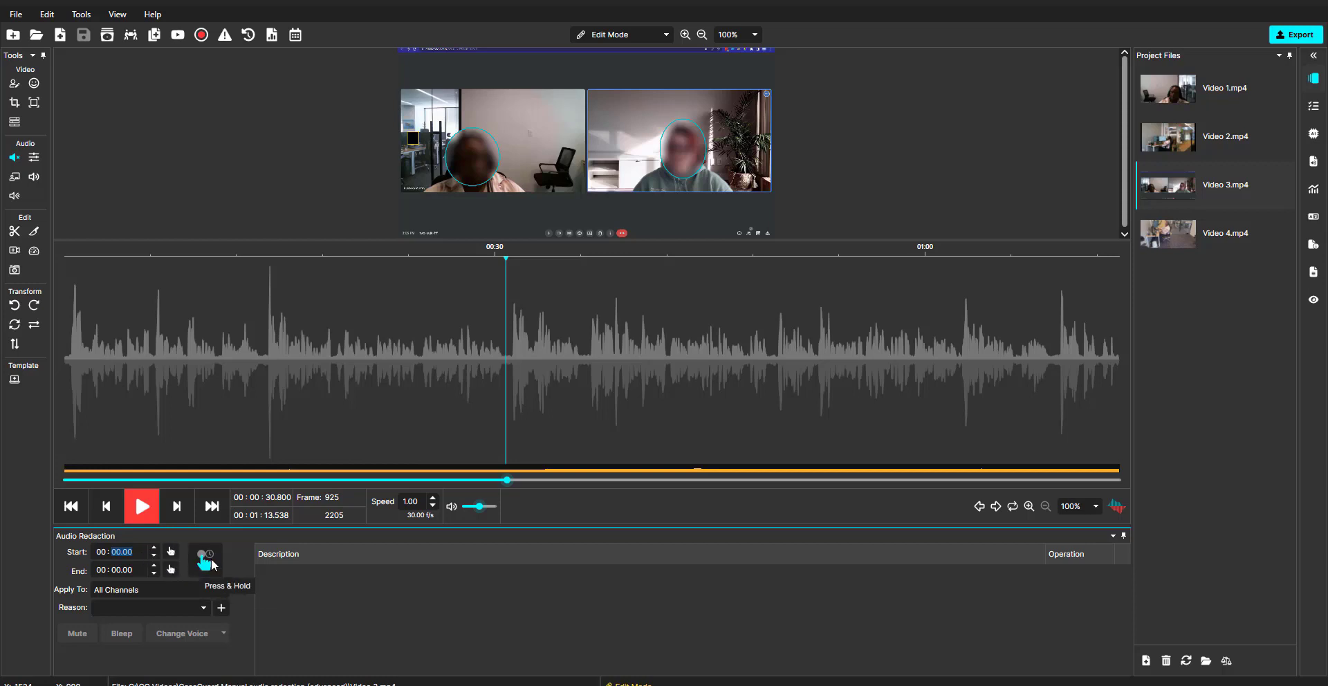
pyautogui.moveTo(261, 417); pyautogui.dragTo(392, 403)
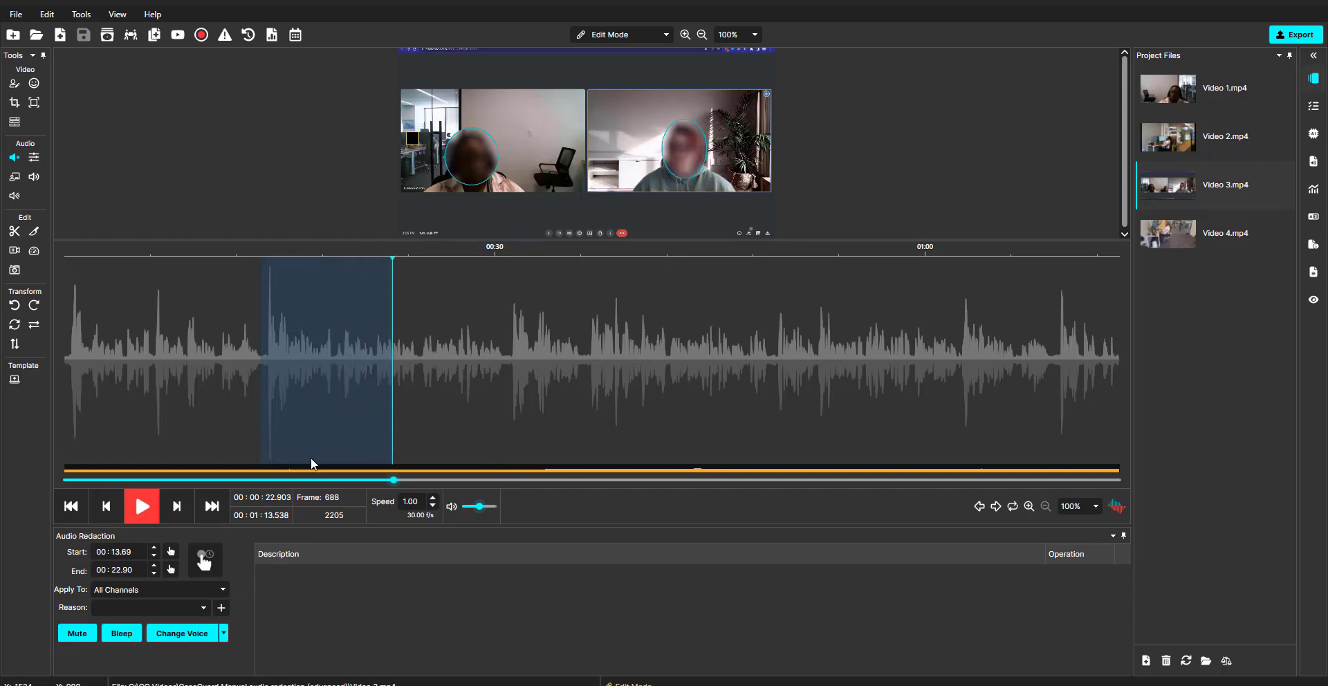
pyautogui.click(69, 634)
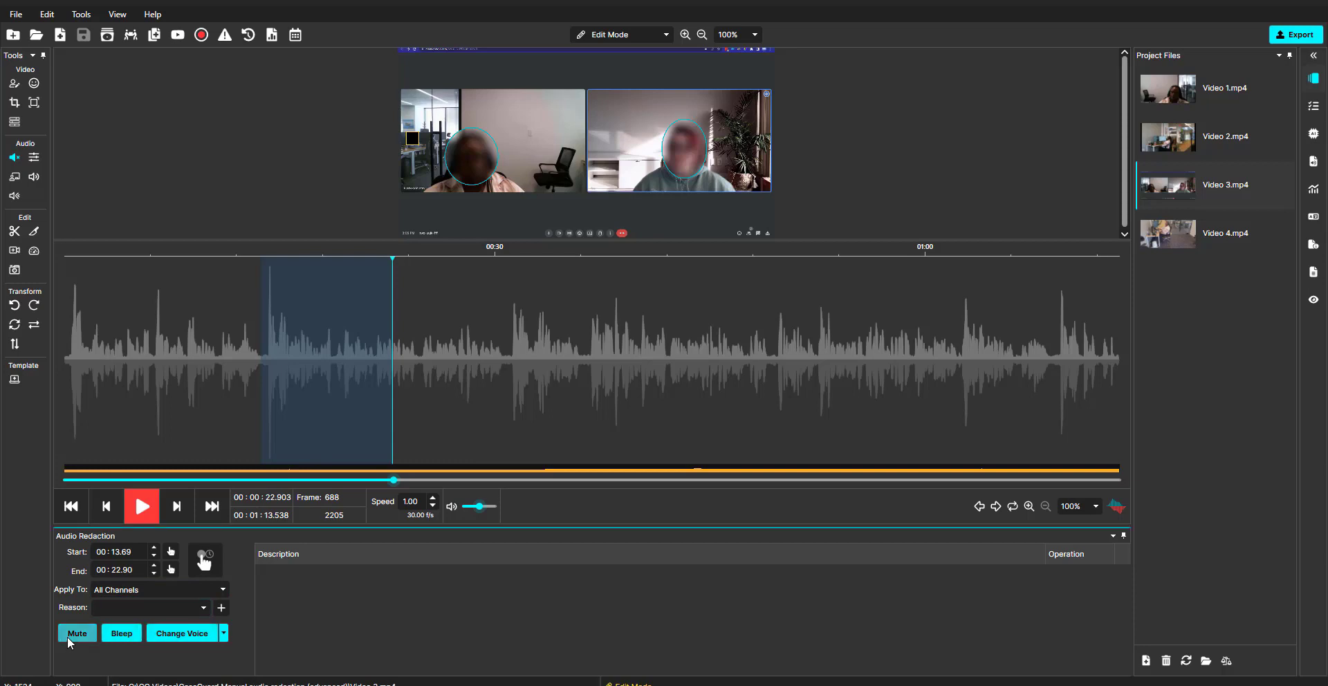
# Bleep 27.00–34.48 s, change the voice on 38.57–57.67 s, then reset all audio effects.
pyautogui.moveTo(454, 415); pyautogui.dragTo(559, 415)
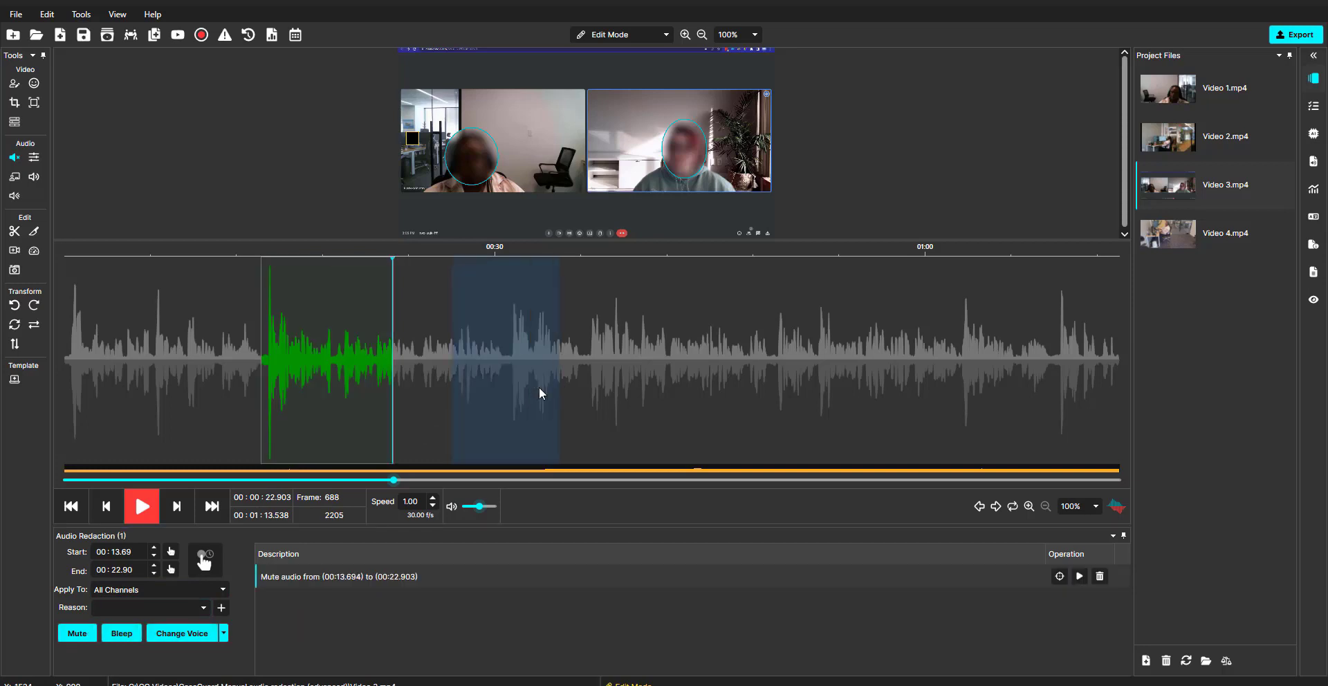
pyautogui.click(122, 633)
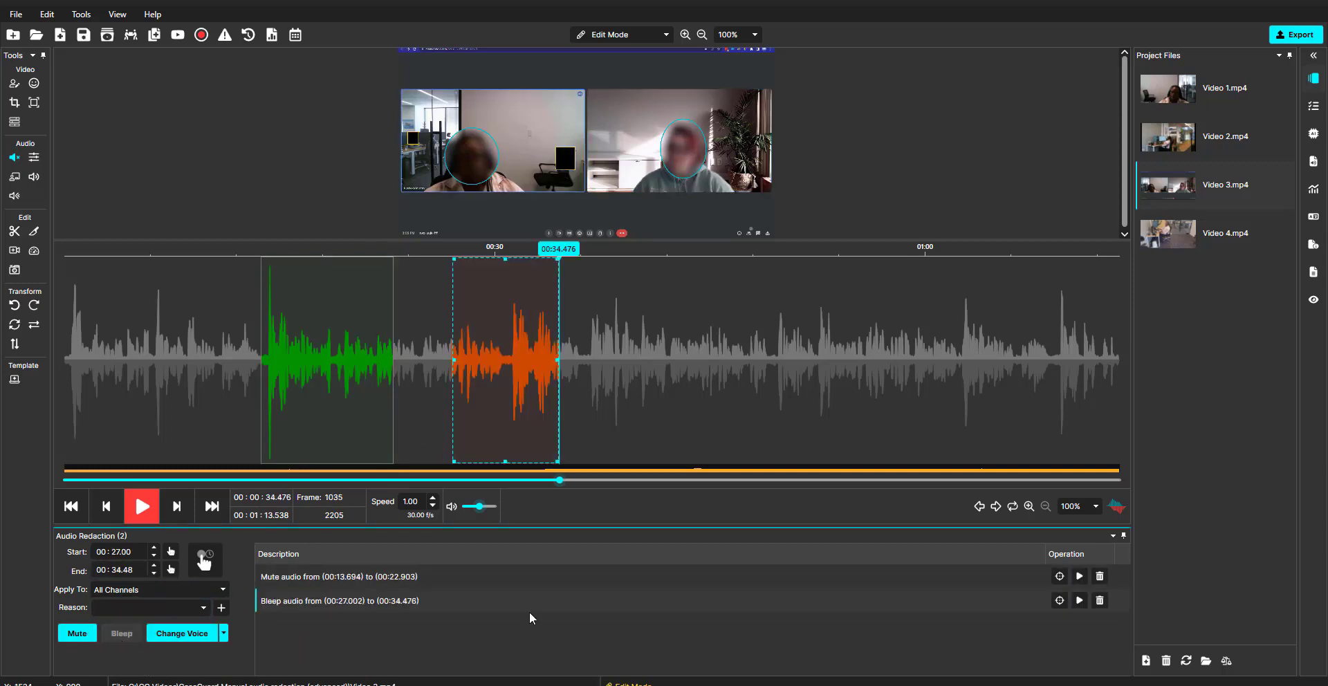
pyautogui.moveTo(617, 332); pyautogui.dragTo(892, 377)
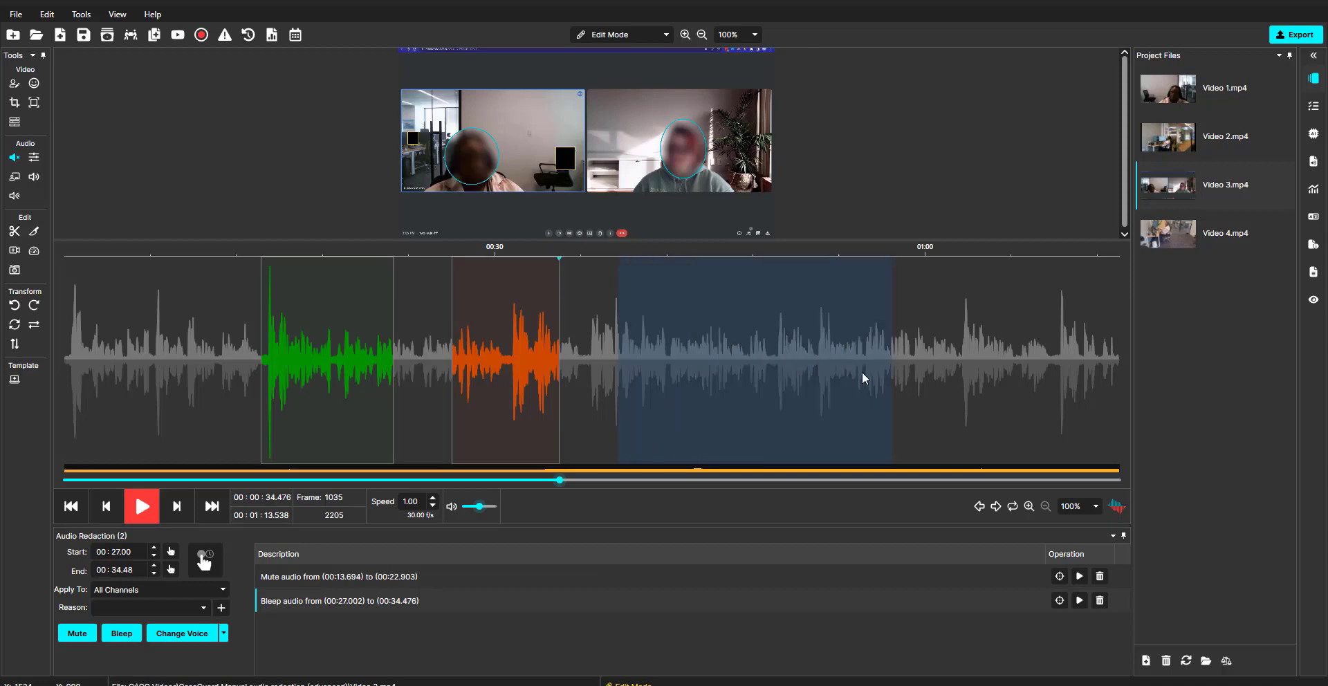
pyautogui.click(198, 633)
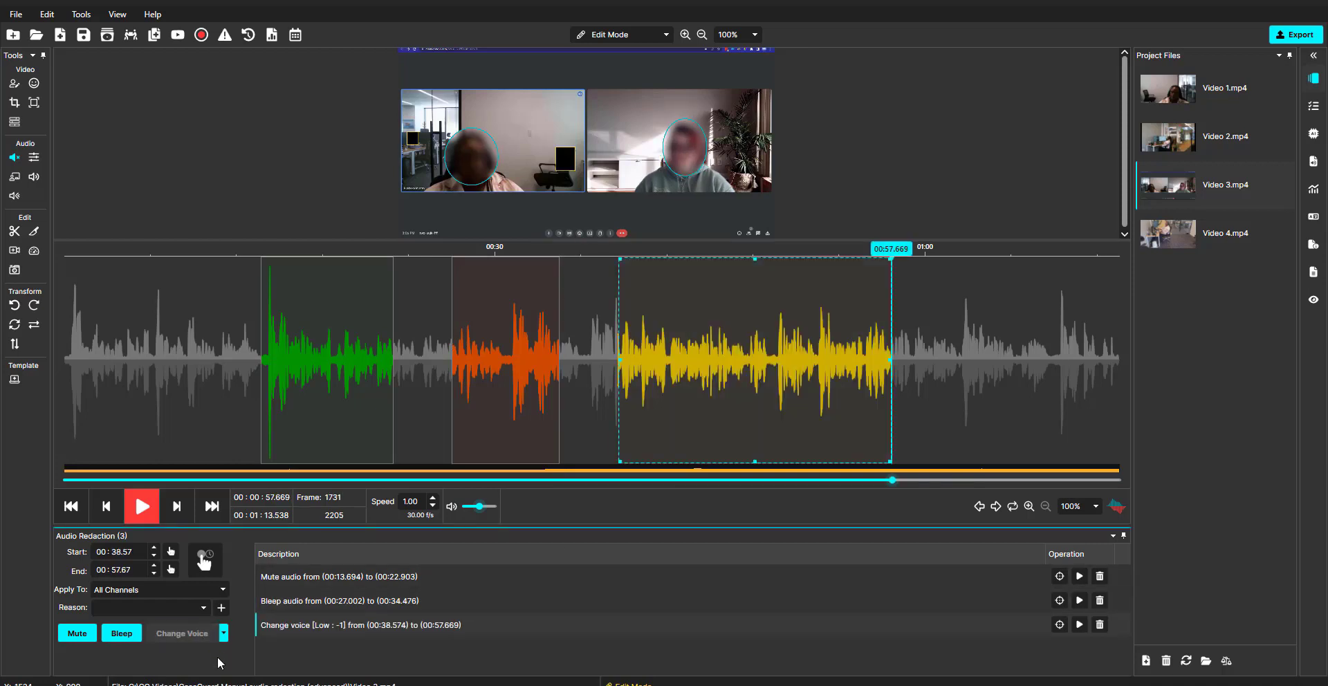
pyautogui.click(1012, 507)
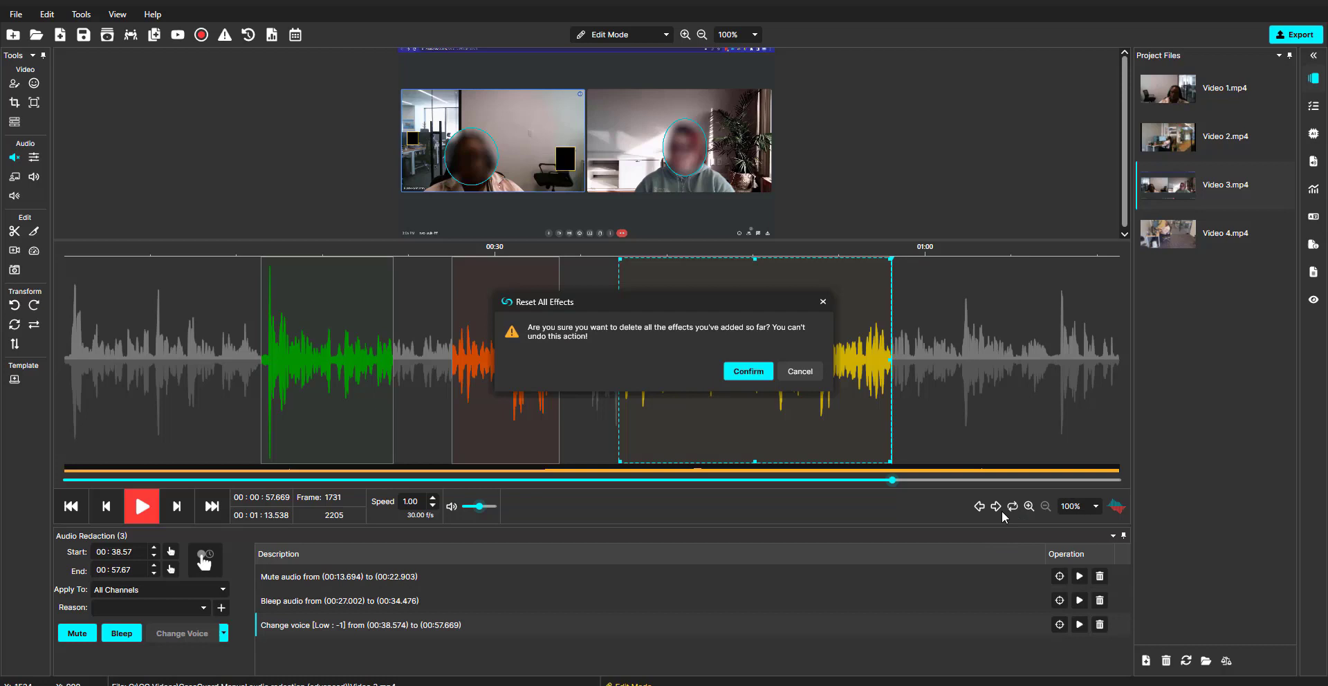
pyautogui.click(752, 373)
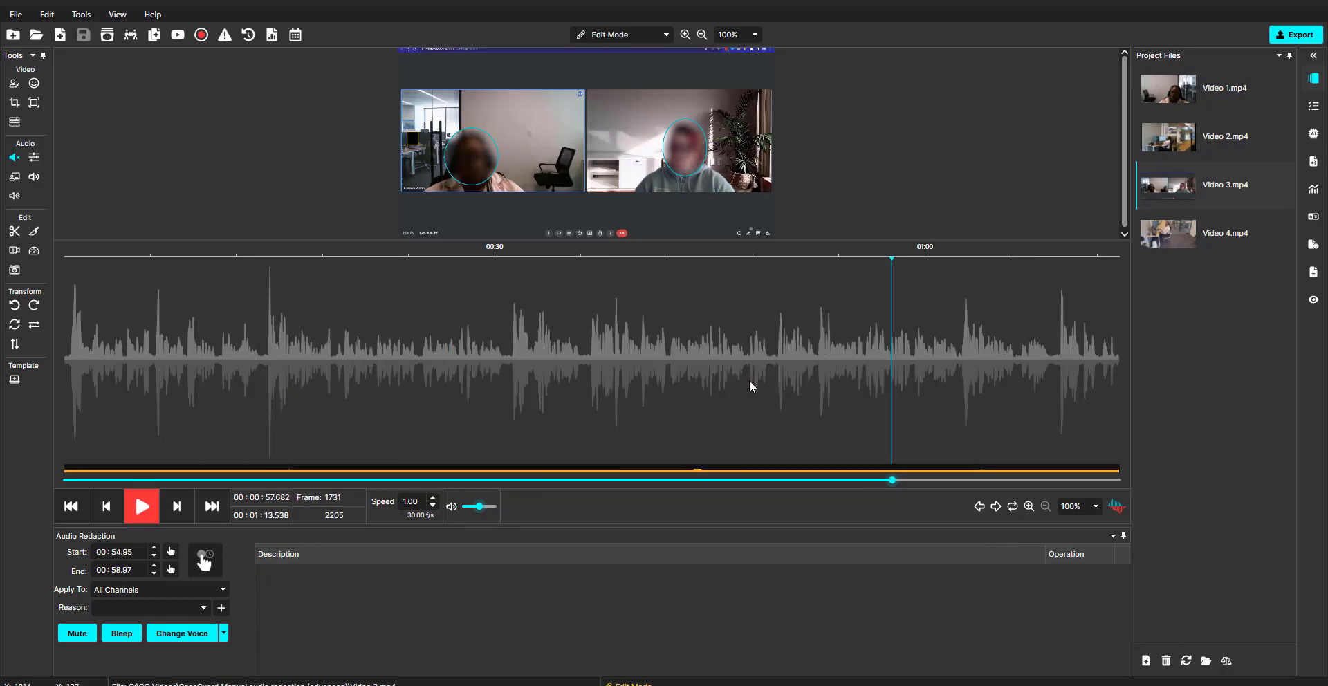
# During playback, mute a stretch near the start and bleep around 6–9 s and 19–25 s.
pyautogui.moveTo(892, 479); pyautogui.dragTo(89, 480)
pyautogui.press('space')
pyautogui.click(78, 632)
pyautogui.click(204, 559)
pyautogui.click(204, 559)
pyautogui.click(121, 633)
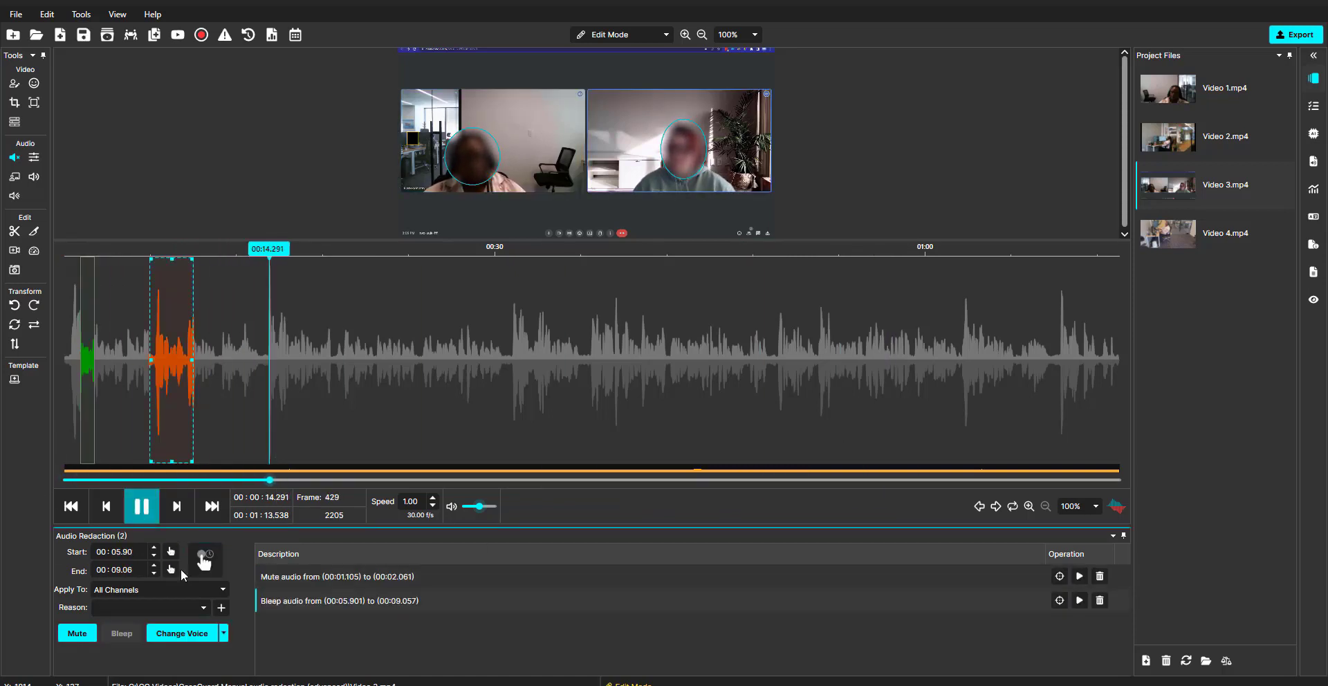
pyautogui.click(204, 559)
pyautogui.click(204, 559)
pyautogui.click(121, 633)
pyautogui.press('space')
# Mute 25.6–30.6 s, bleep from 36.8 s to about 47 s, and mute 55–59 s.
pyautogui.press('space')
pyautogui.click(204, 559)
pyautogui.click(204, 559)
pyautogui.click(77, 633)
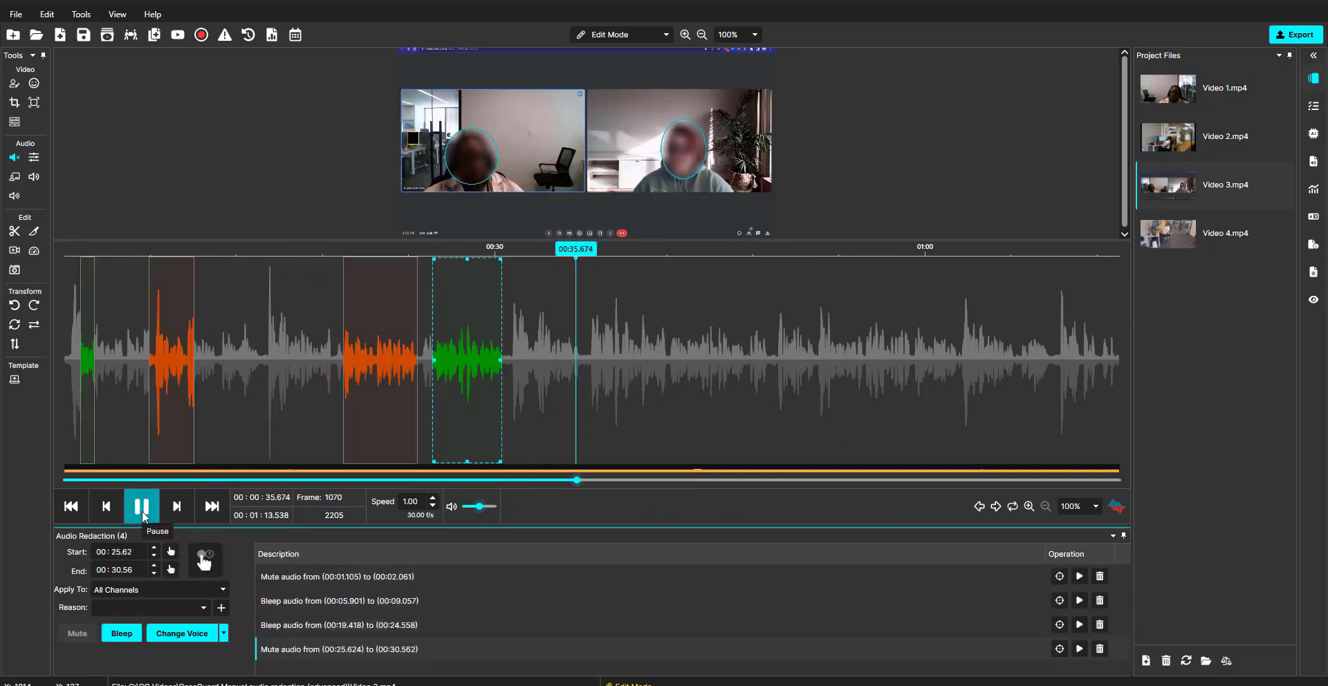
pyautogui.press('space')
pyautogui.moveTo(593, 360); pyautogui.dragTo(740, 361)
pyautogui.click(121, 632)
pyautogui.press('space')
pyautogui.press('space')
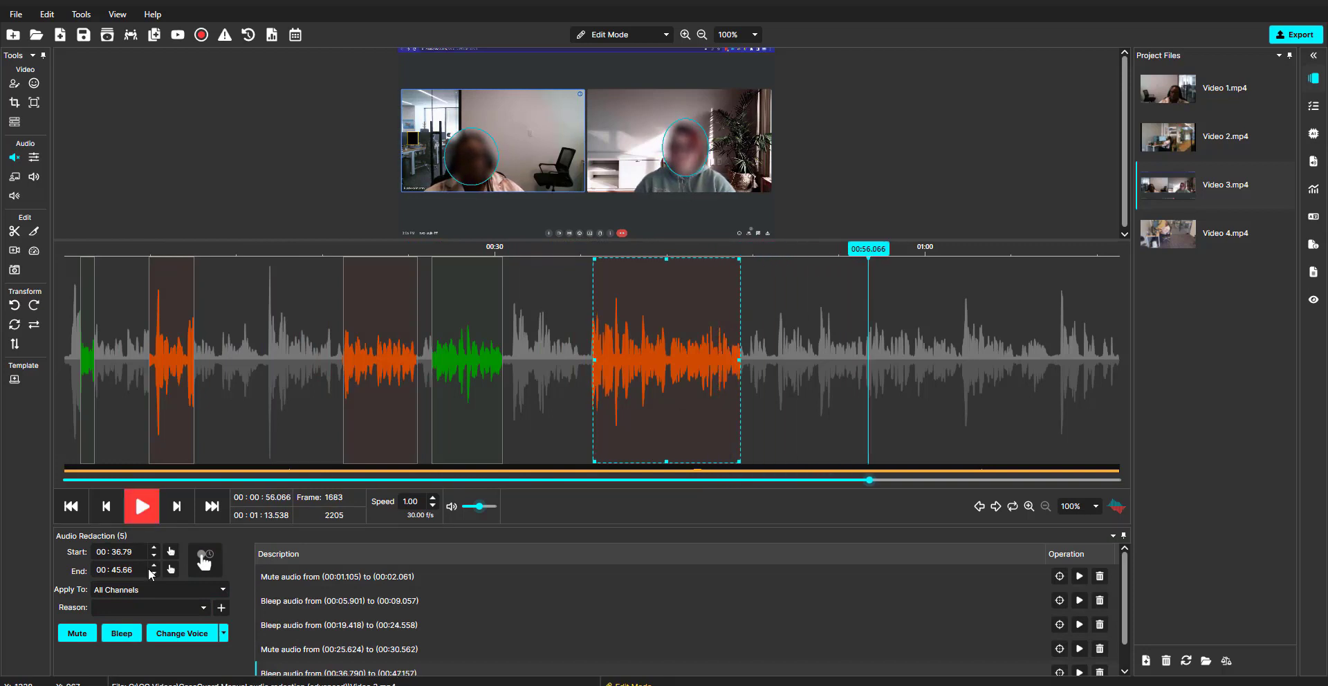
pyautogui.click(77, 633)
pyautogui.press('space')
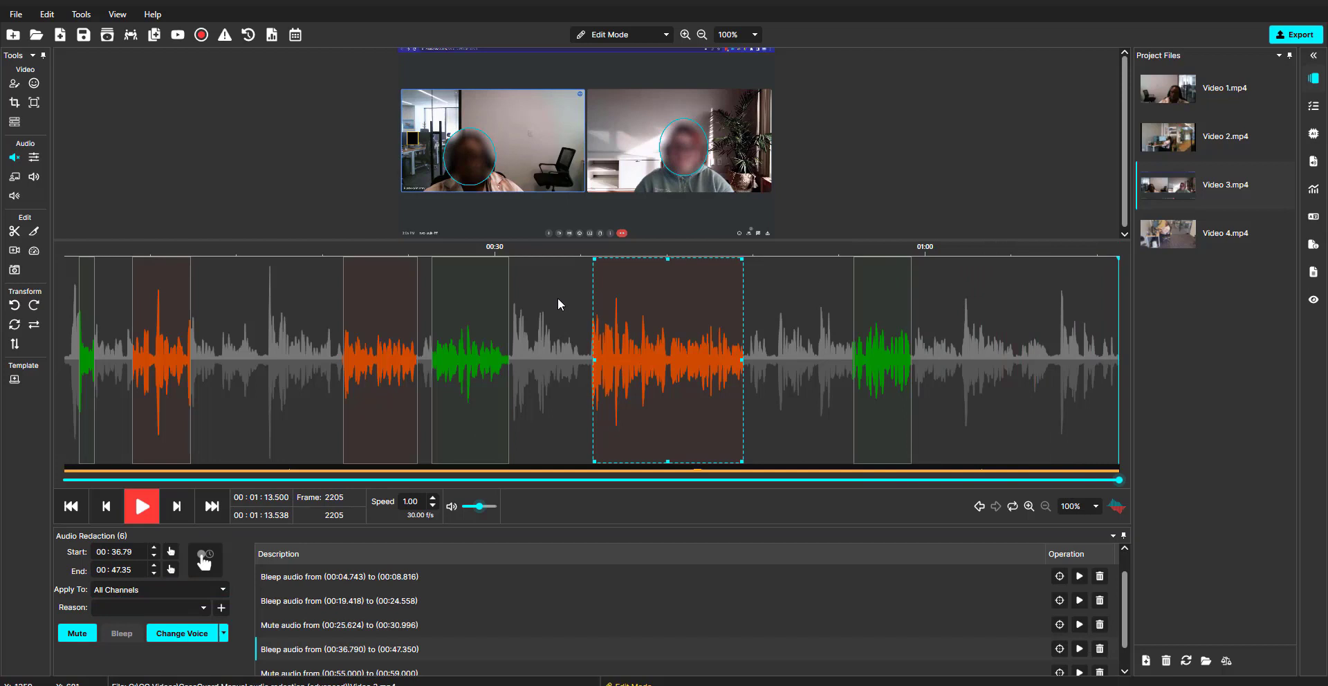
# Copy the 36.79–47.35 s bleep redaction to Video 1.mp4.
pyautogui.rightClick(557, 298)
pyautogui.moveTo(591, 368)
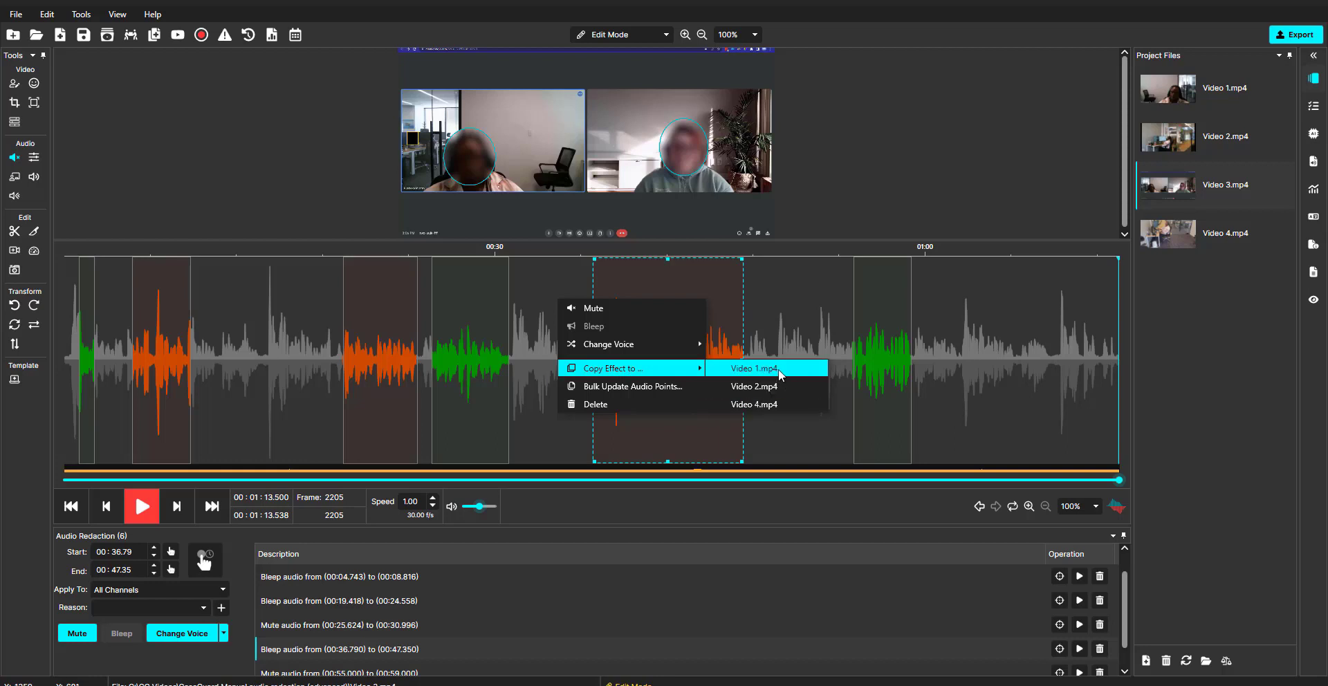
pyautogui.click(754, 368)
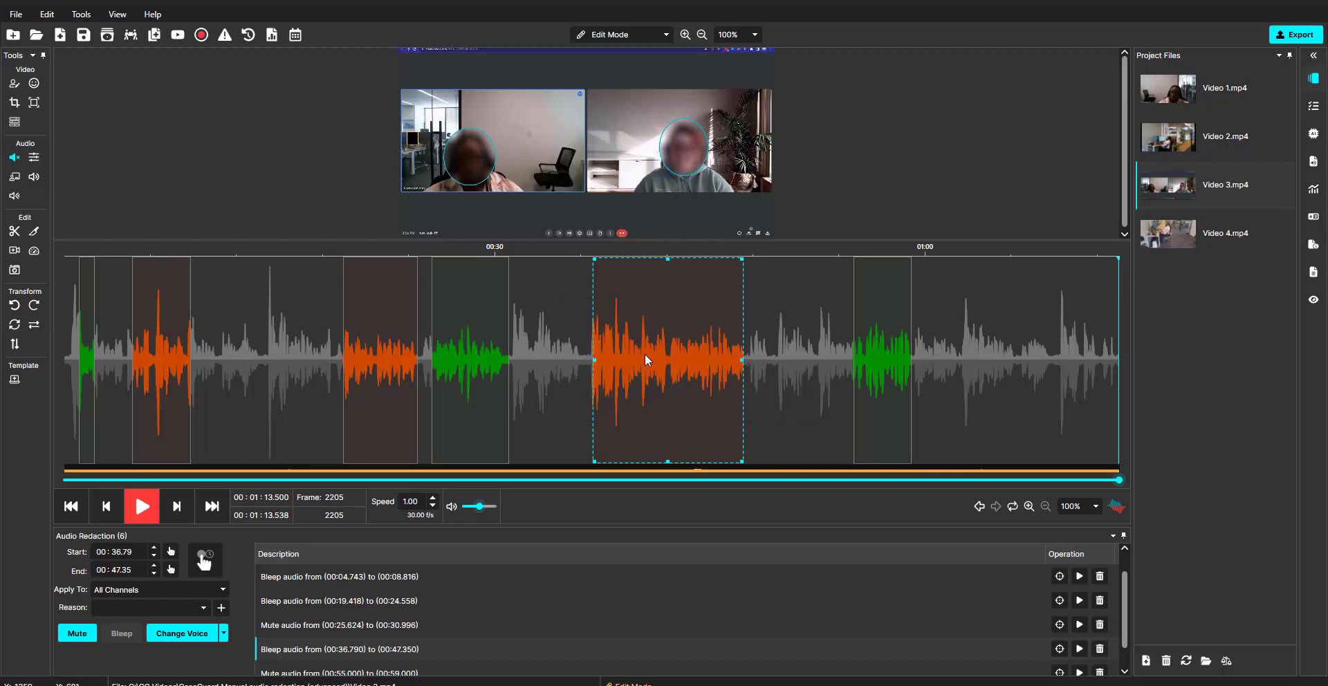
# Copy the same audio redaction to the remaining videos, including Video 4.mp4.
pyautogui.rightClick(543, 334)
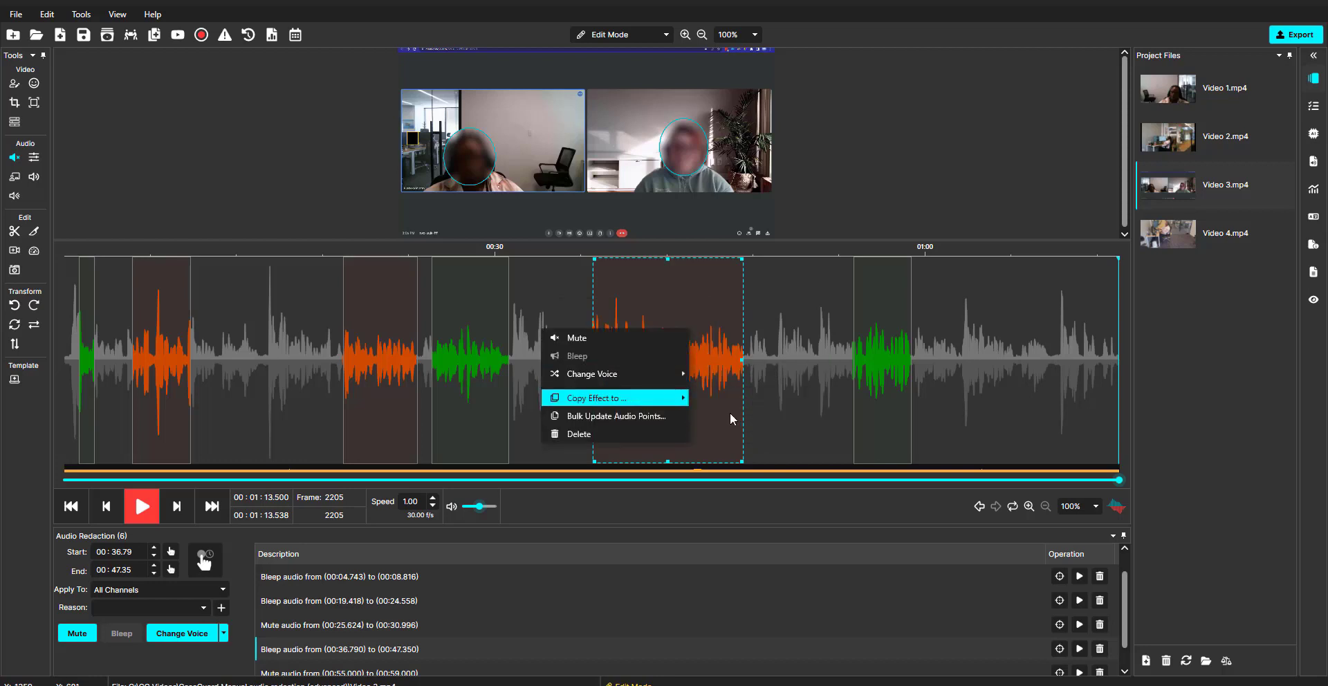
pyautogui.rightClick(543, 404)
pyautogui.rightClick(545, 408)
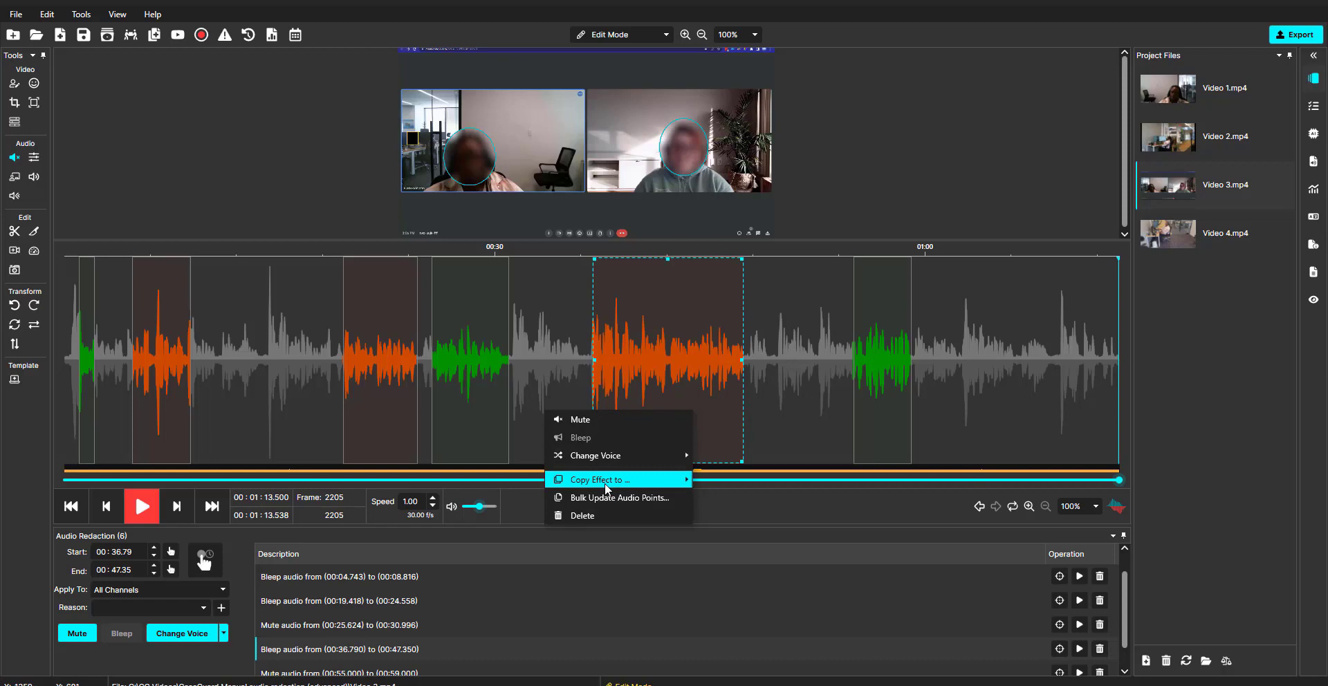
pyautogui.moveTo(606, 486)
pyautogui.click(717, 519)
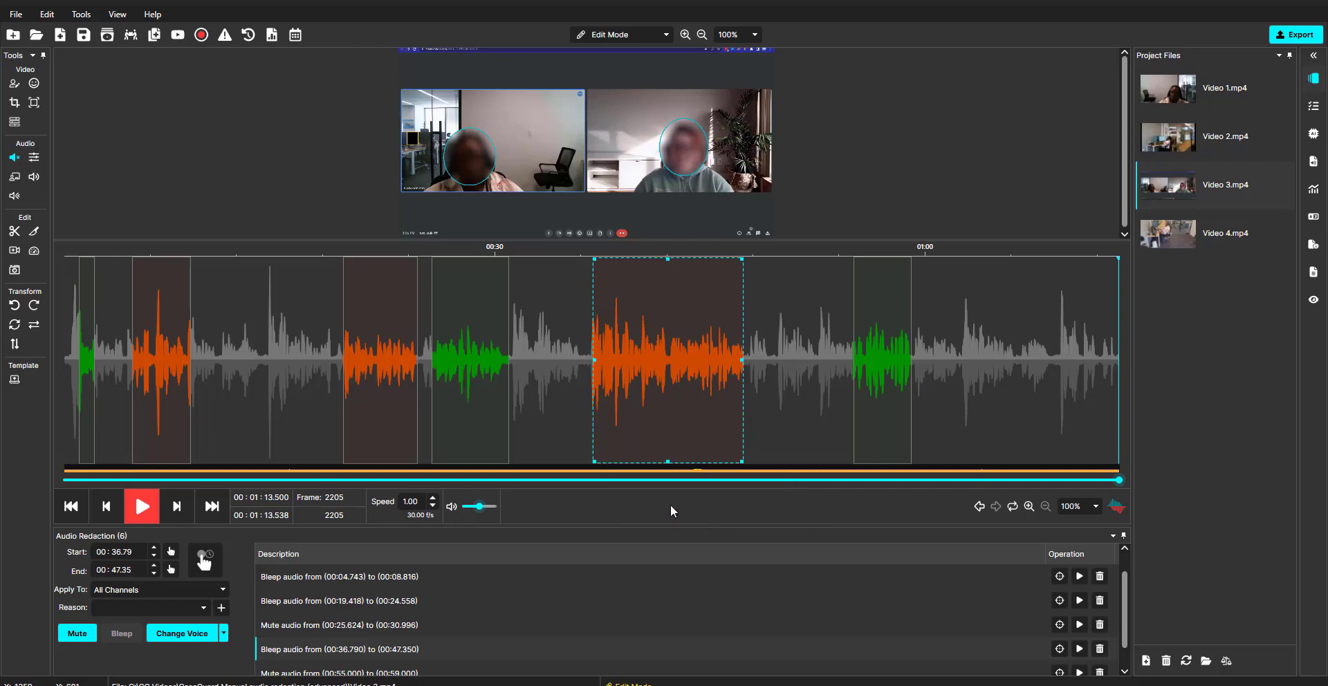
# Save the edits, then check the copied redaction in Video 2.mp4 and Video 4.mp4.
pyautogui.click(696, 367)
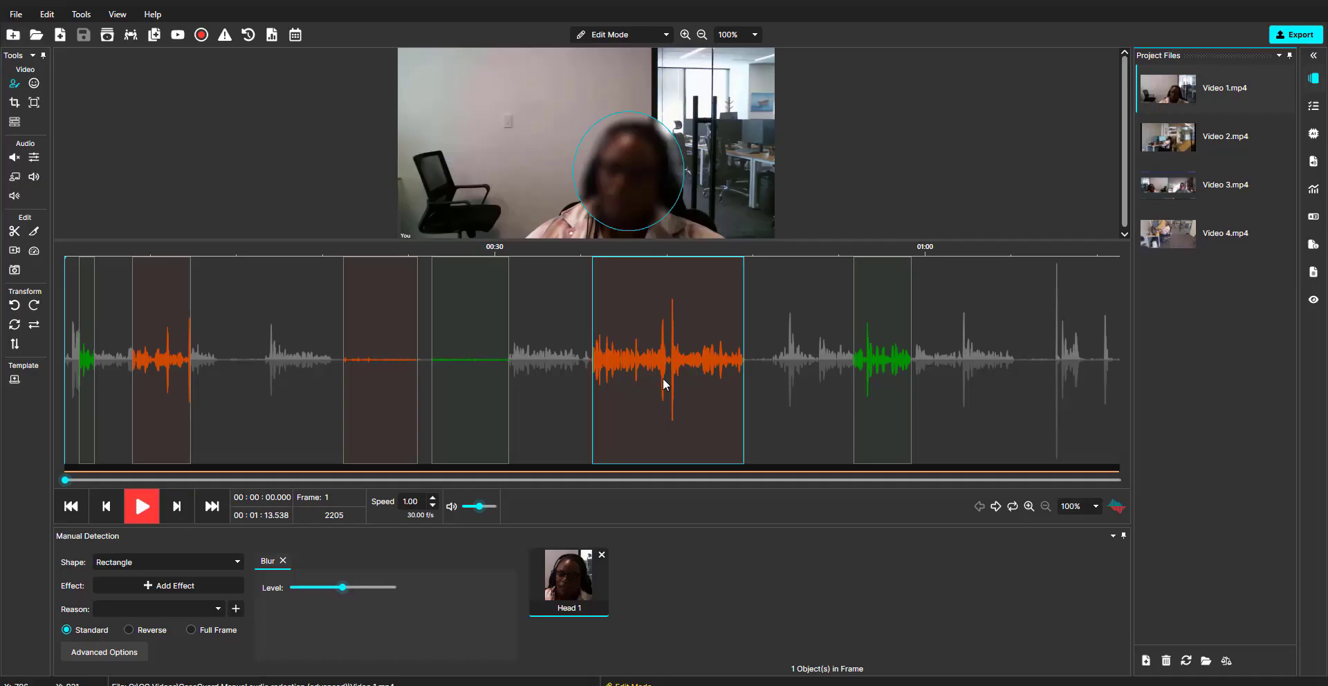
pyautogui.doubleClick(1267, 161)
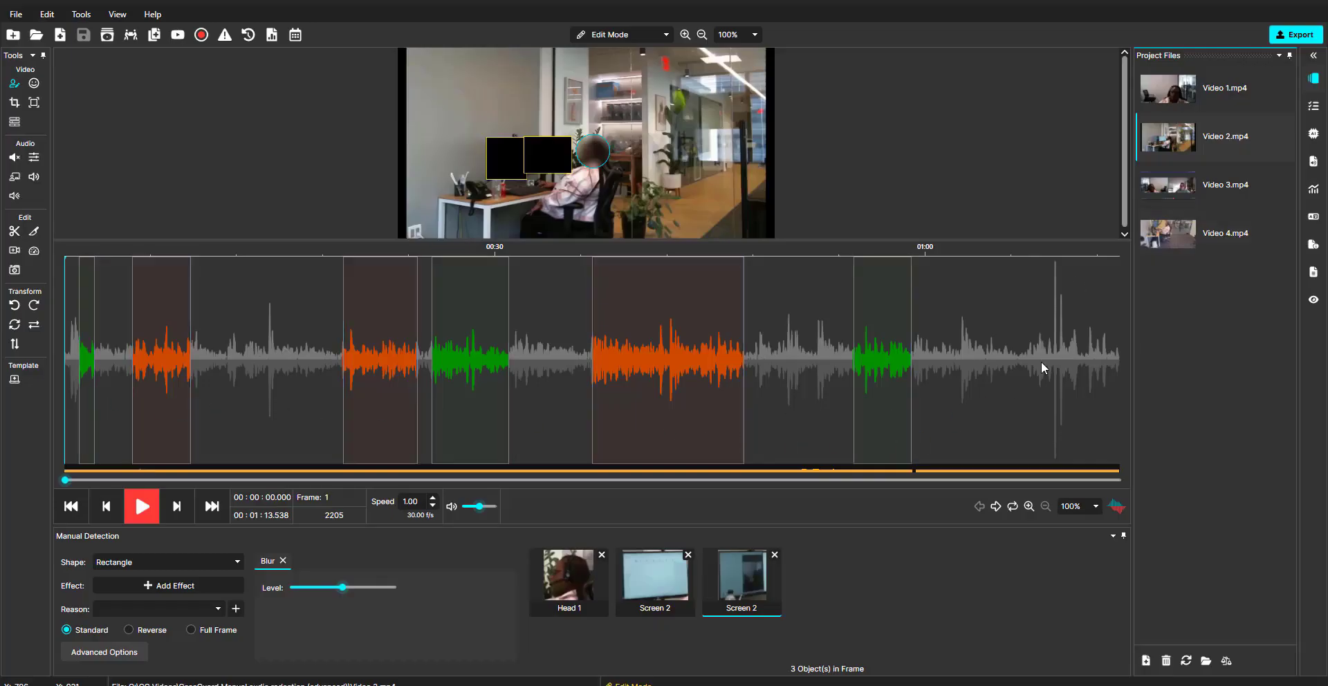
pyautogui.doubleClick(1176, 243)
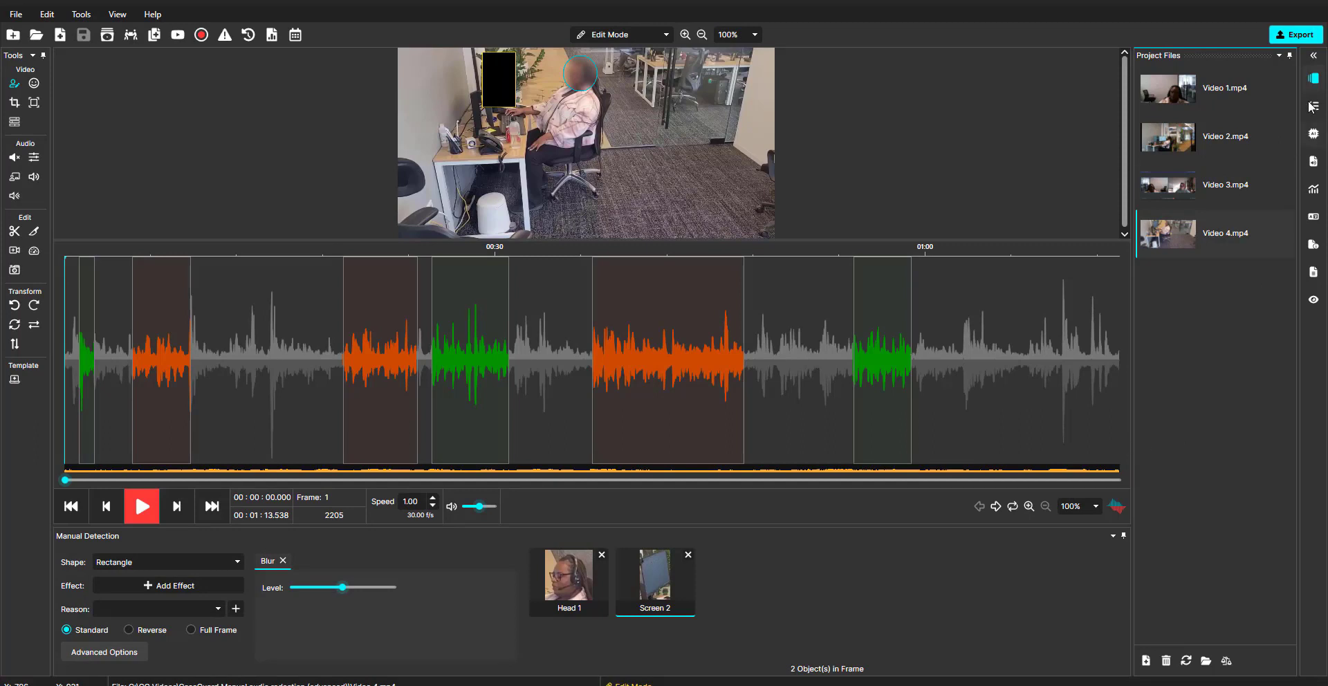
# Export Video 4 as Video 4_Redacted, then open the exported Video 1_Redacted.mp4.
pyautogui.click(1295, 35)
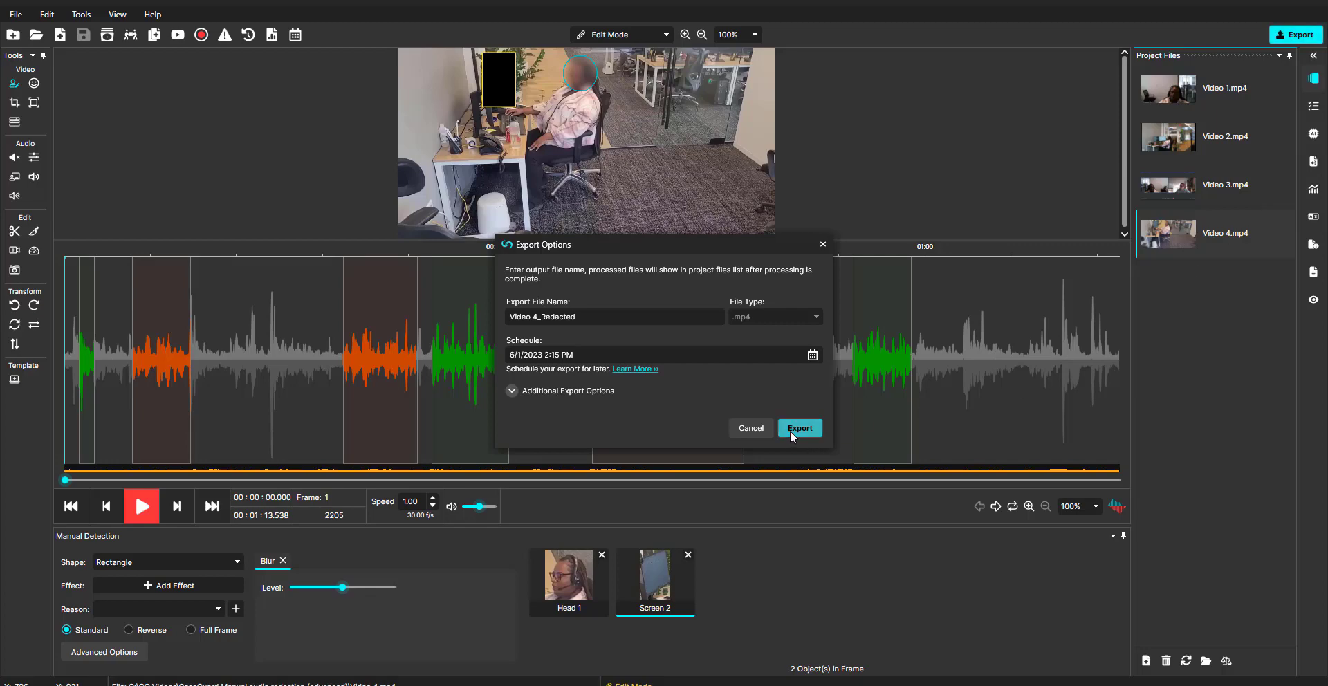
pyautogui.click(792, 434)
pyautogui.doubleClick(1228, 188)
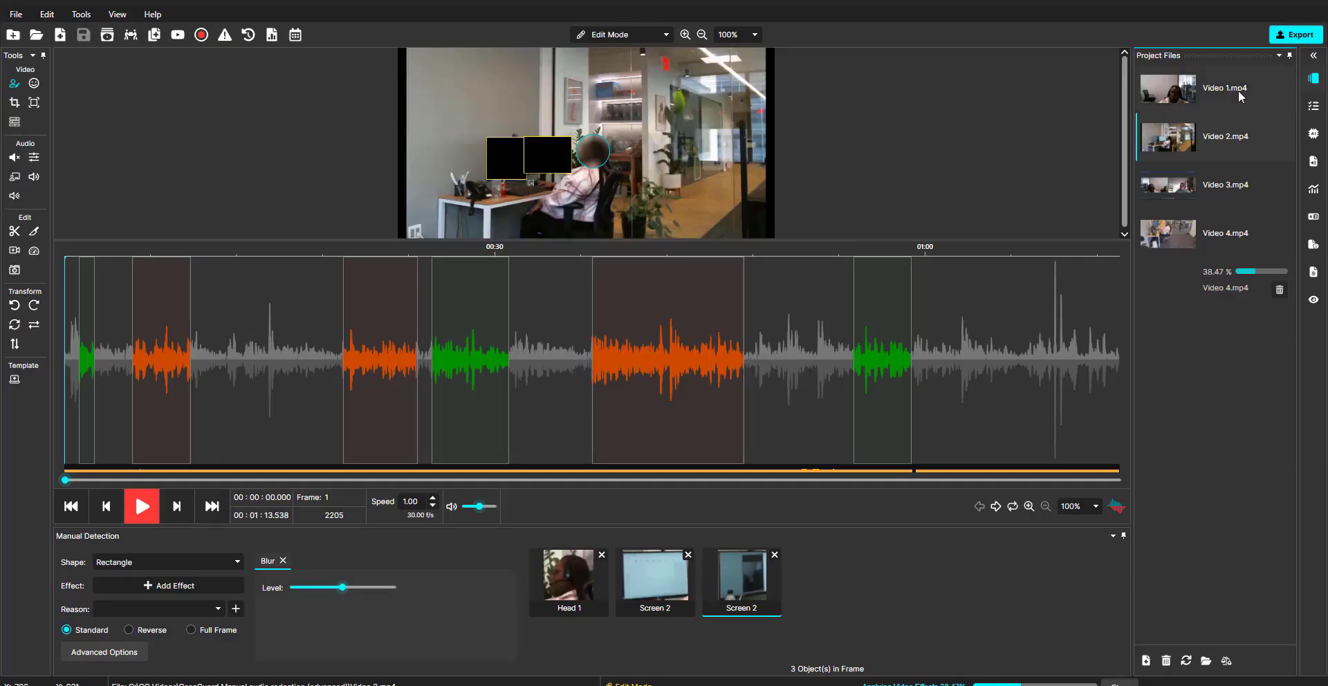
pyautogui.doubleClick(1238, 92)
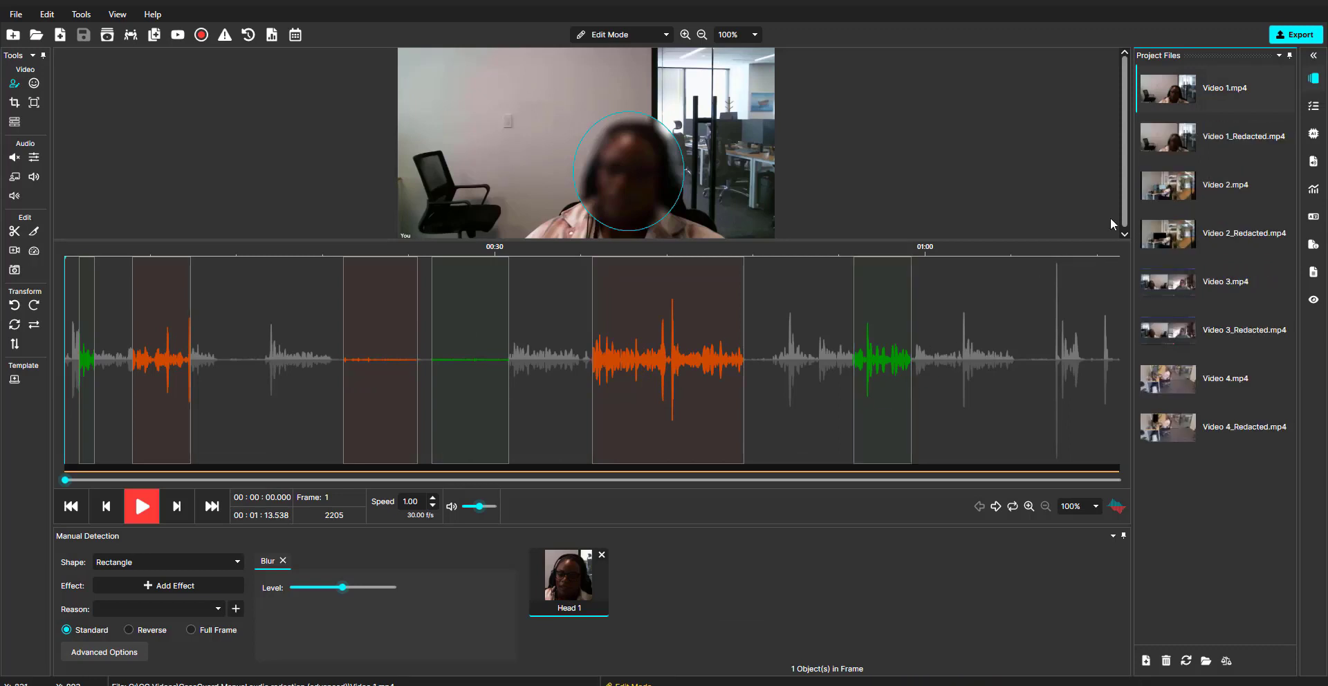
pyautogui.doubleClick(1222, 139)
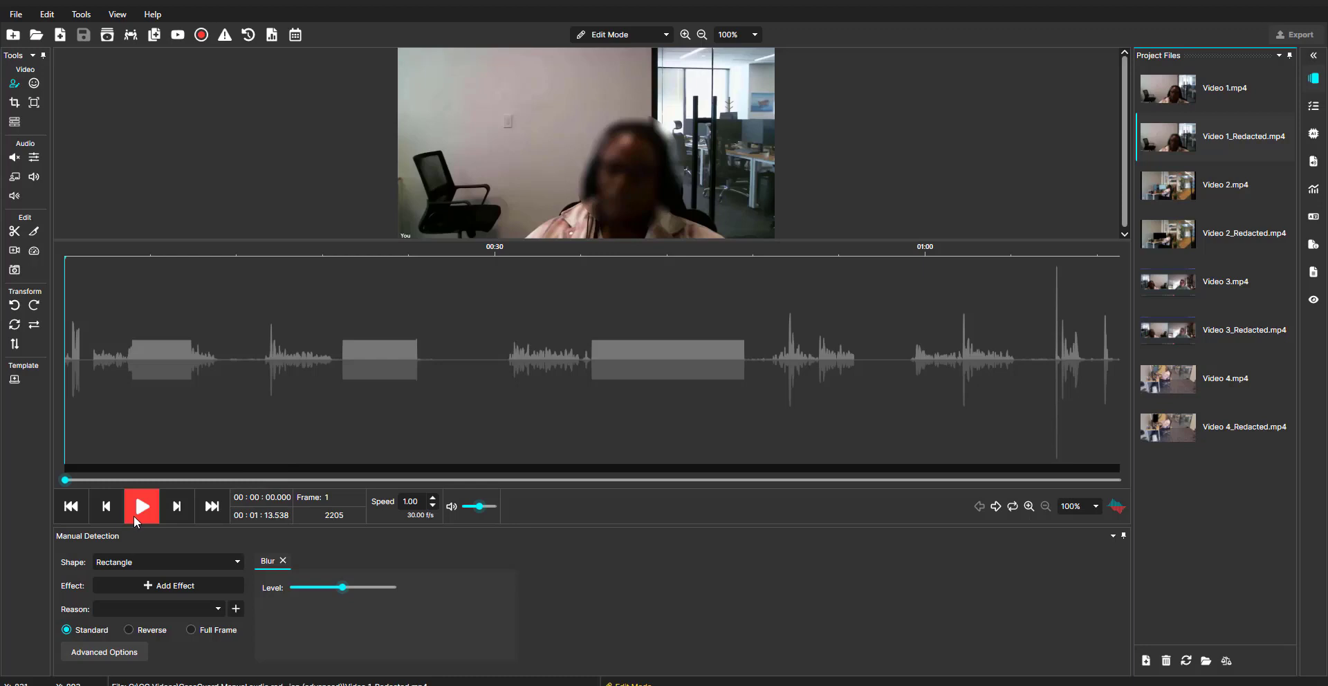
# Play back Video 1_Redacted, then Video 2_Redacted from about 00:02.7, to verify redactions.
pyautogui.click(135, 519)
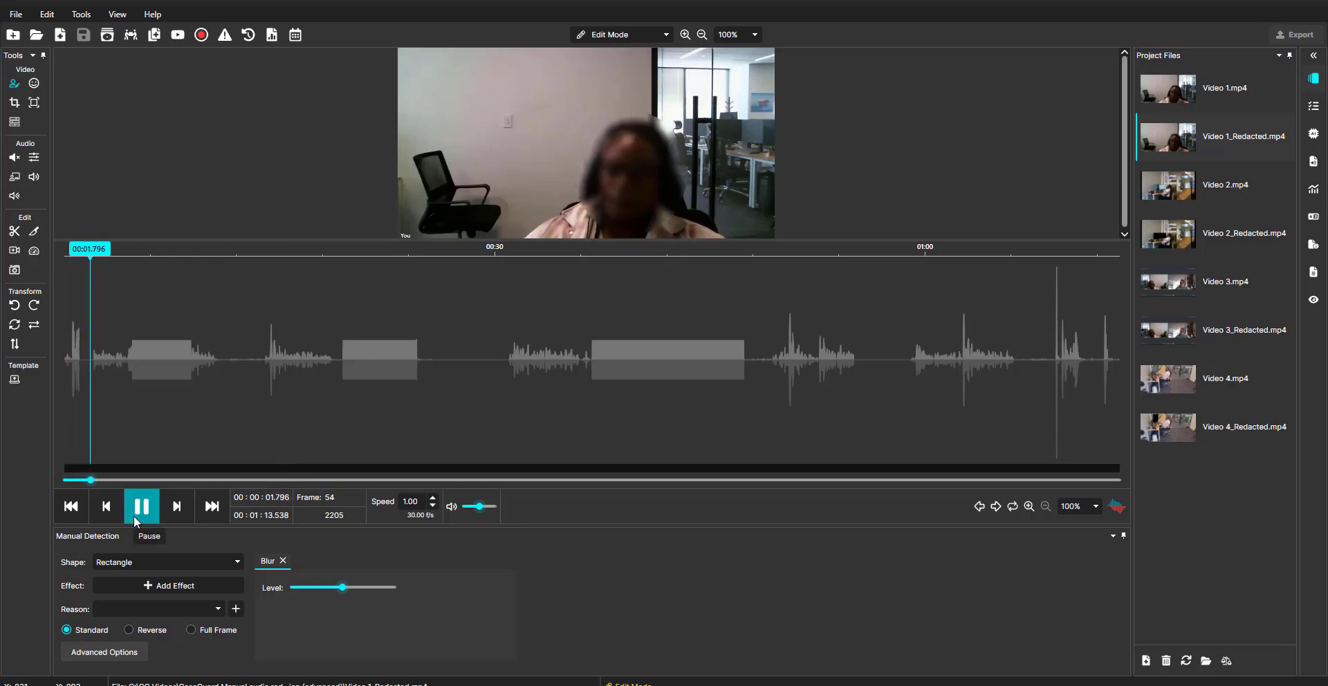
pyautogui.click(134, 517)
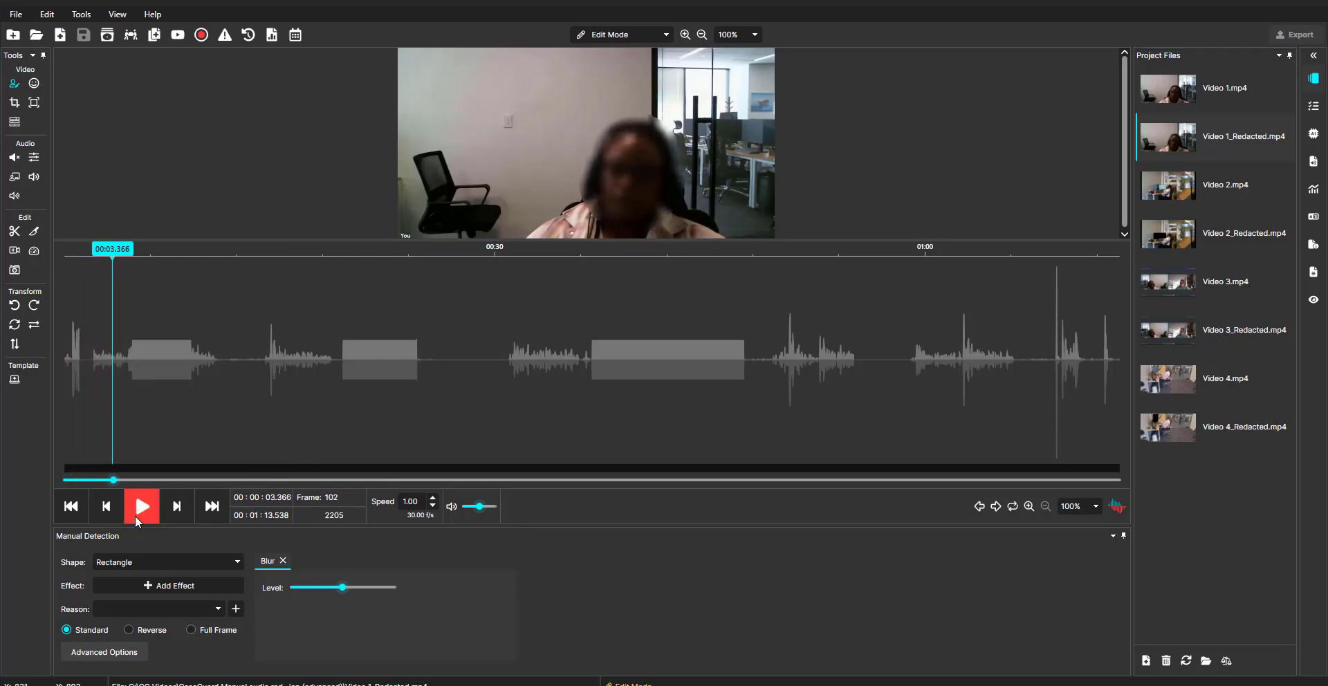
pyautogui.click(1229, 255)
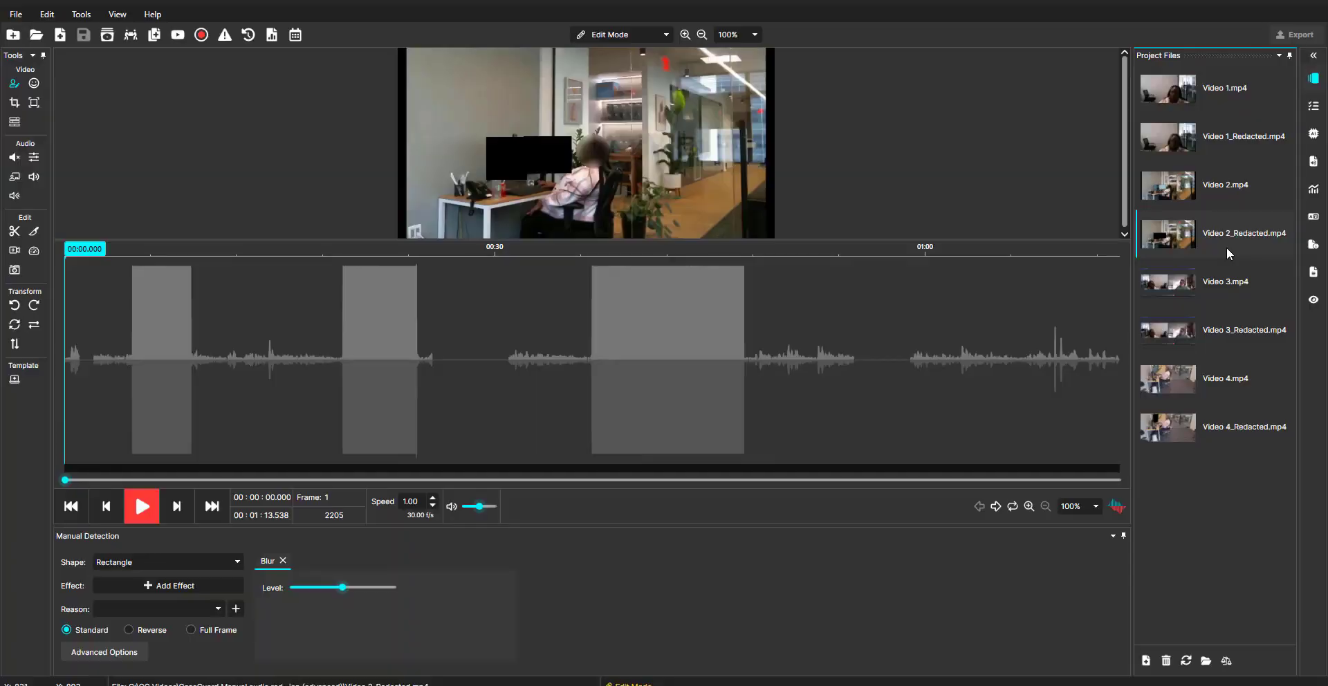
pyautogui.moveTo(65, 479); pyautogui.dragTo(104, 479)
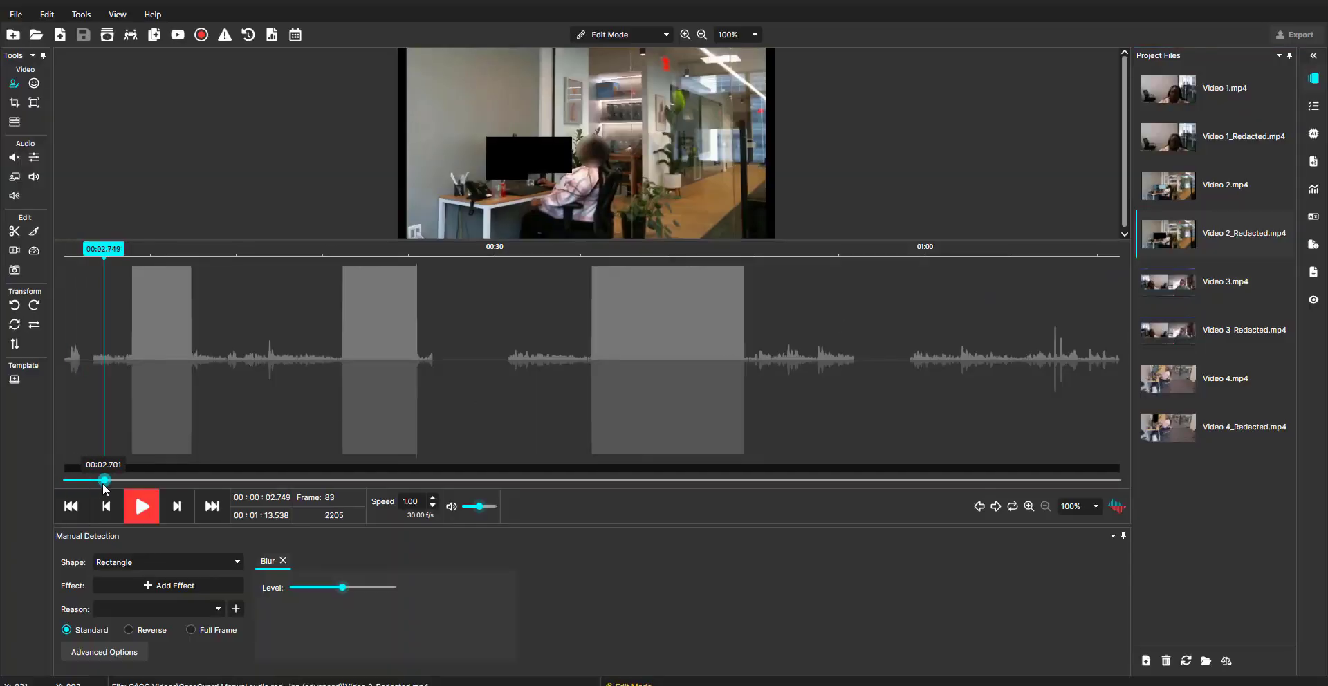
pyautogui.click(148, 513)
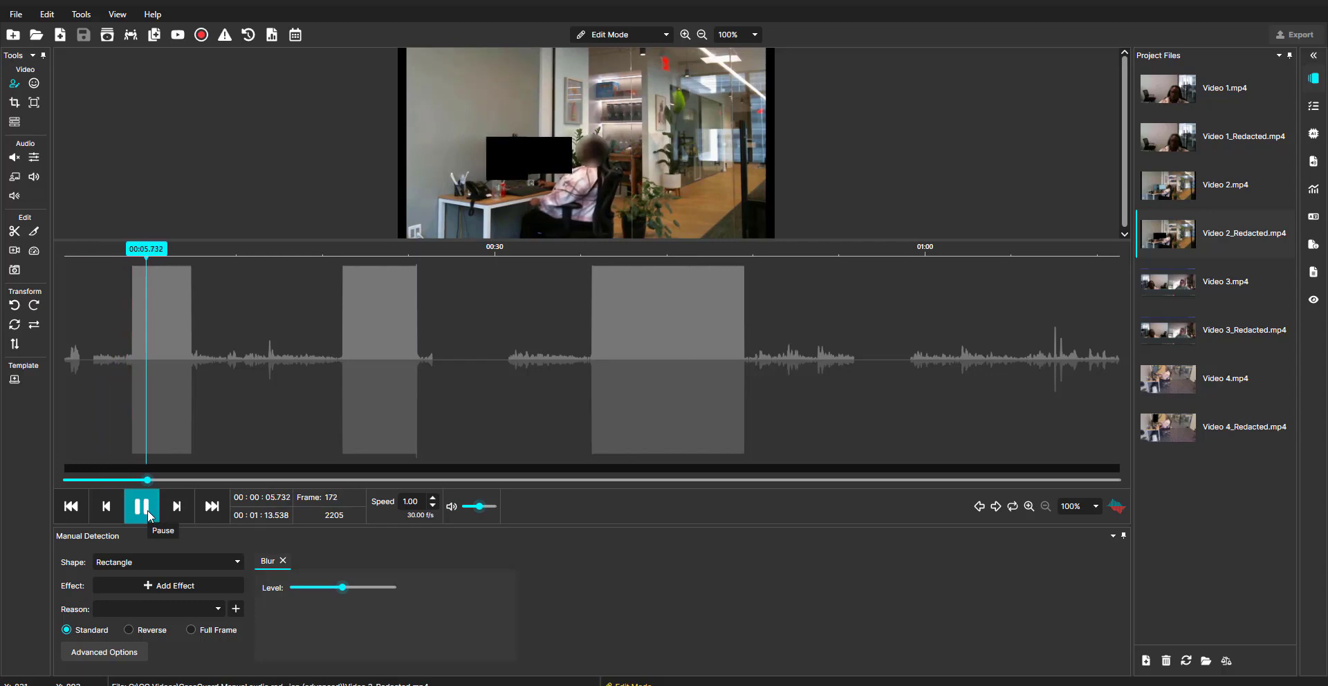
pyautogui.click(148, 514)
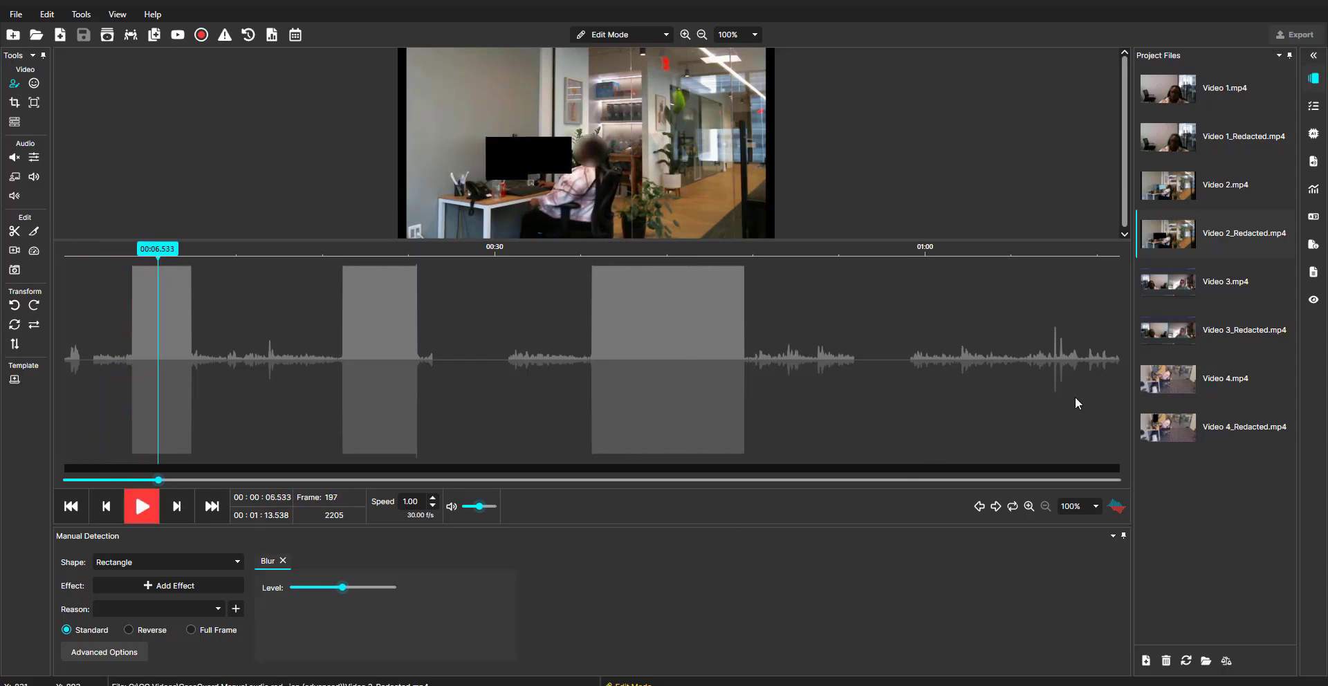
# Play Video 3_Redacted from about 00:17 and Video 4_Redacted through the silenced section near 00:36.
pyautogui.click(1212, 341)
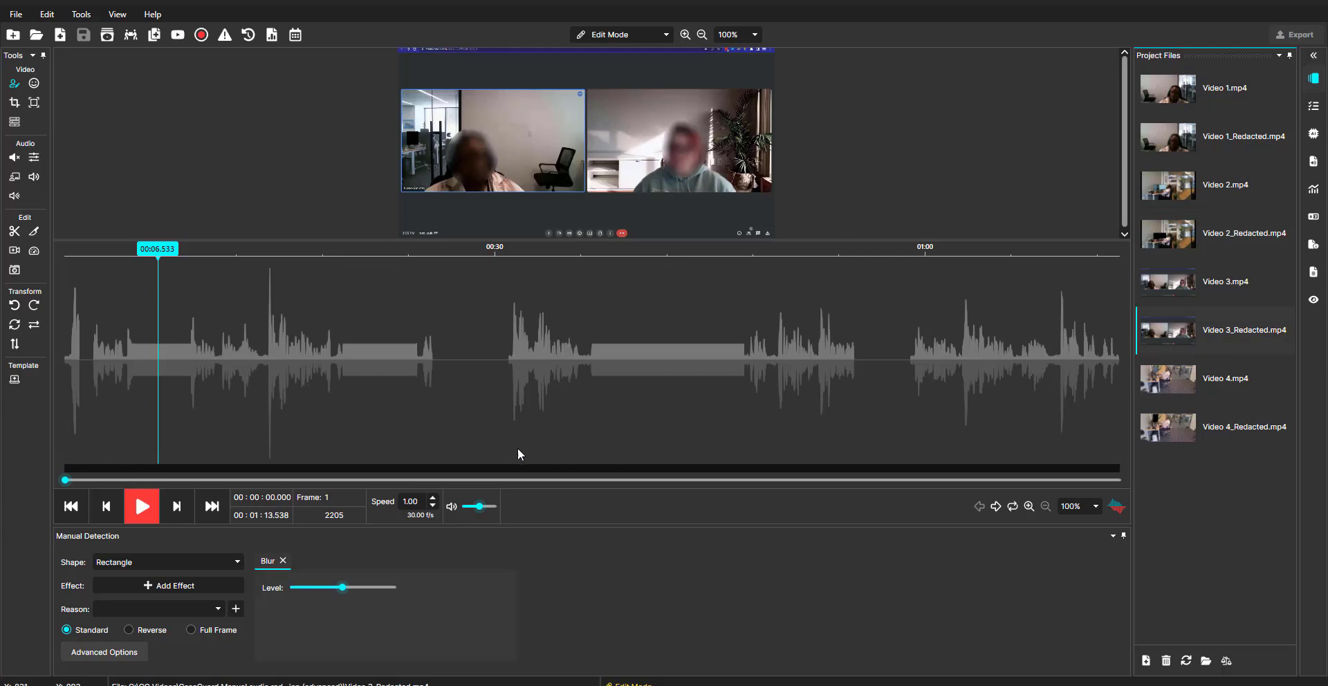
pyautogui.moveTo(79, 471); pyautogui.dragTo(311, 478)
pyautogui.click(148, 509)
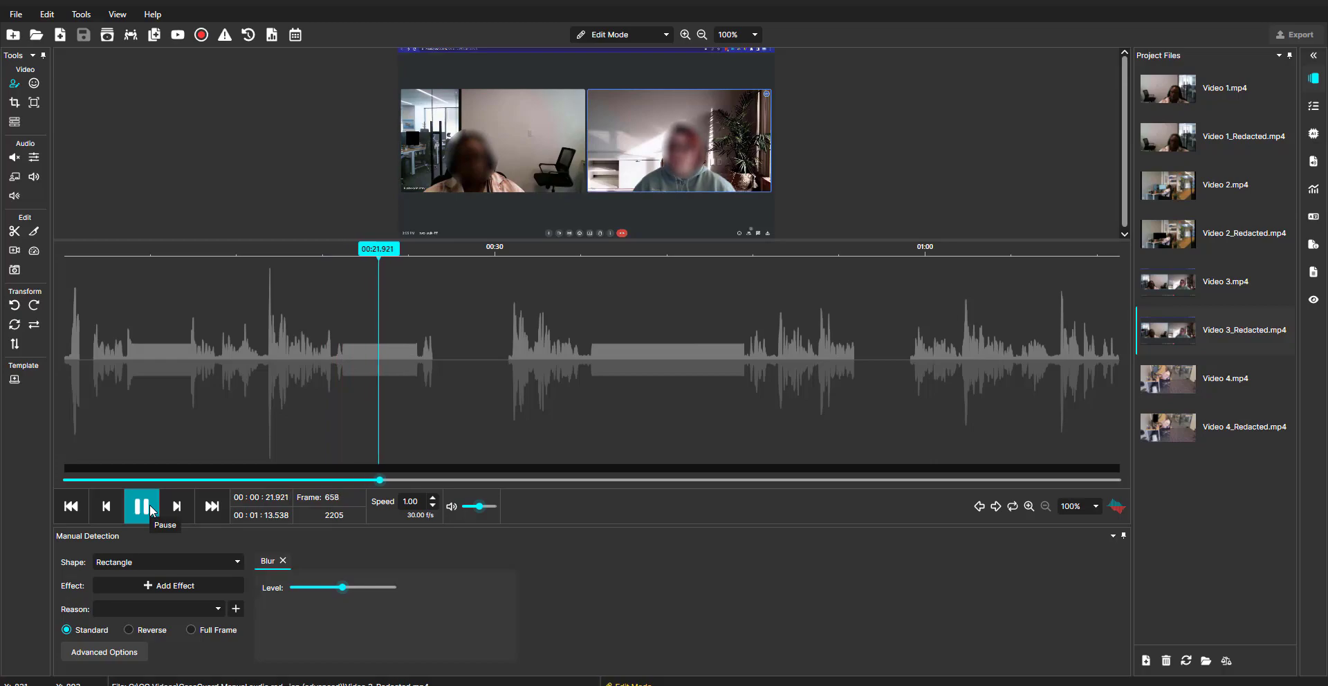
pyautogui.click(151, 510)
pyautogui.click(1175, 432)
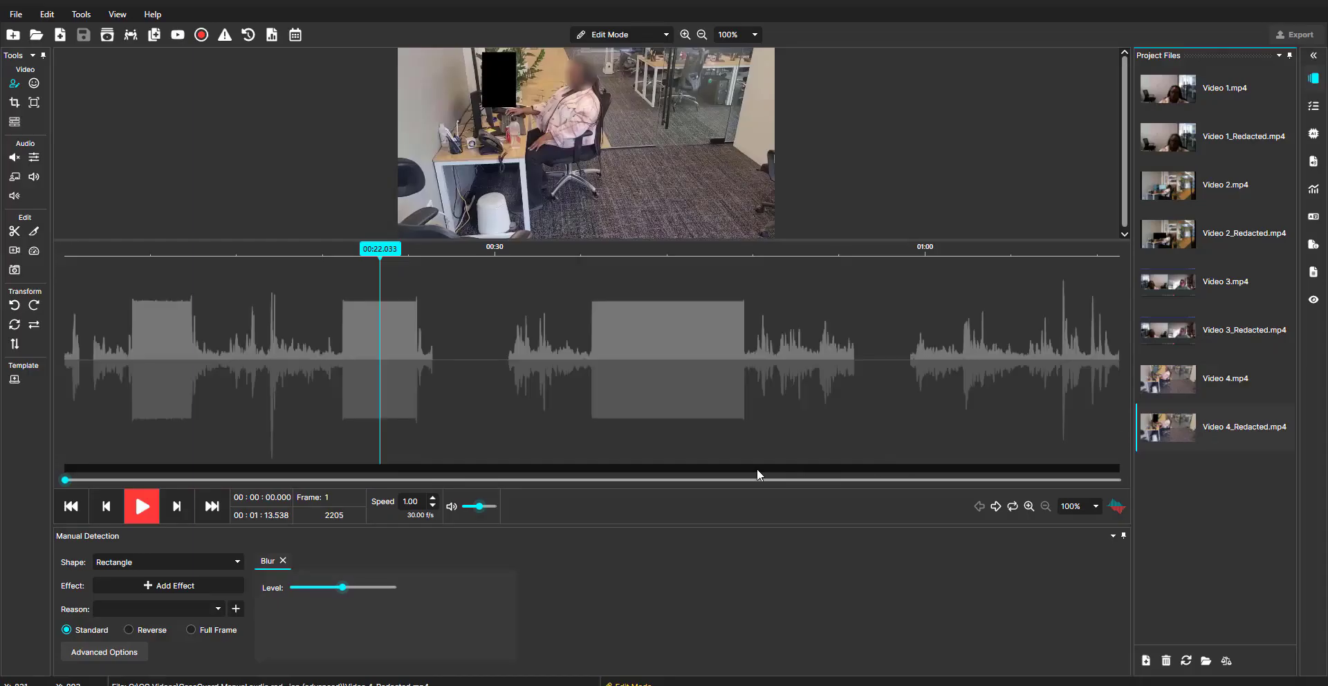
pyautogui.moveTo(63, 482); pyautogui.dragTo(553, 473)
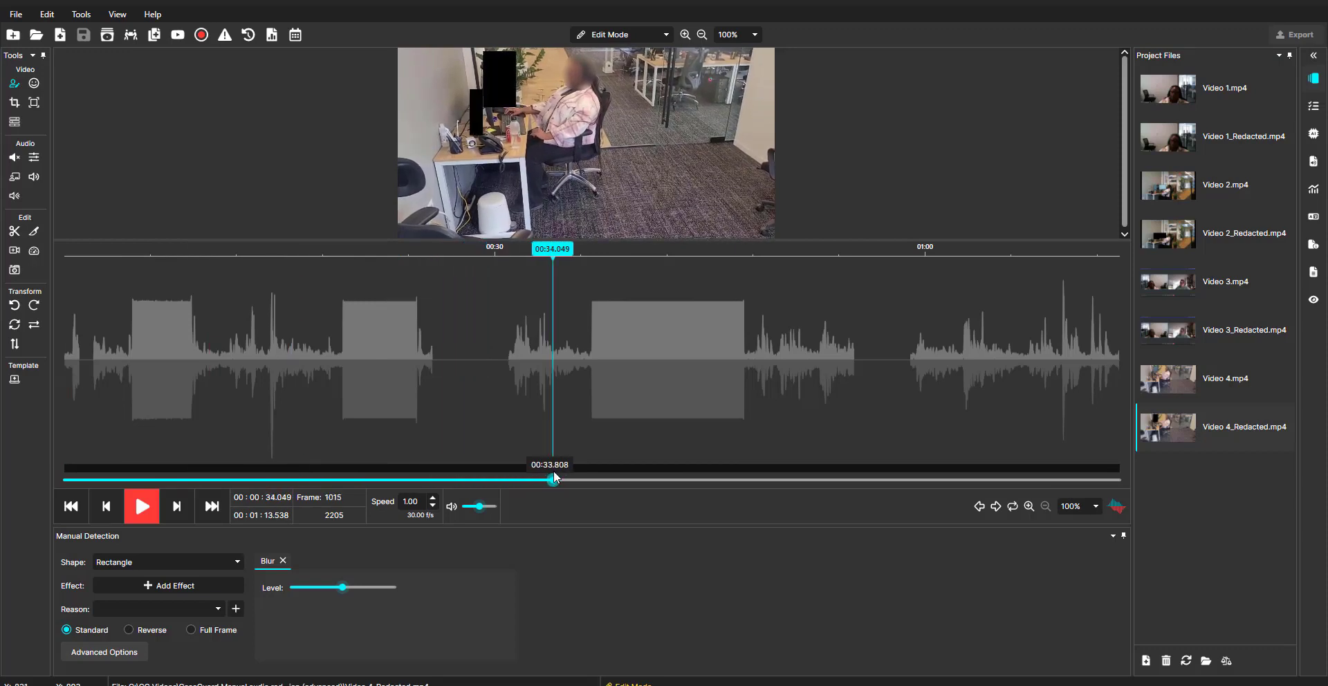
pyautogui.click(143, 518)
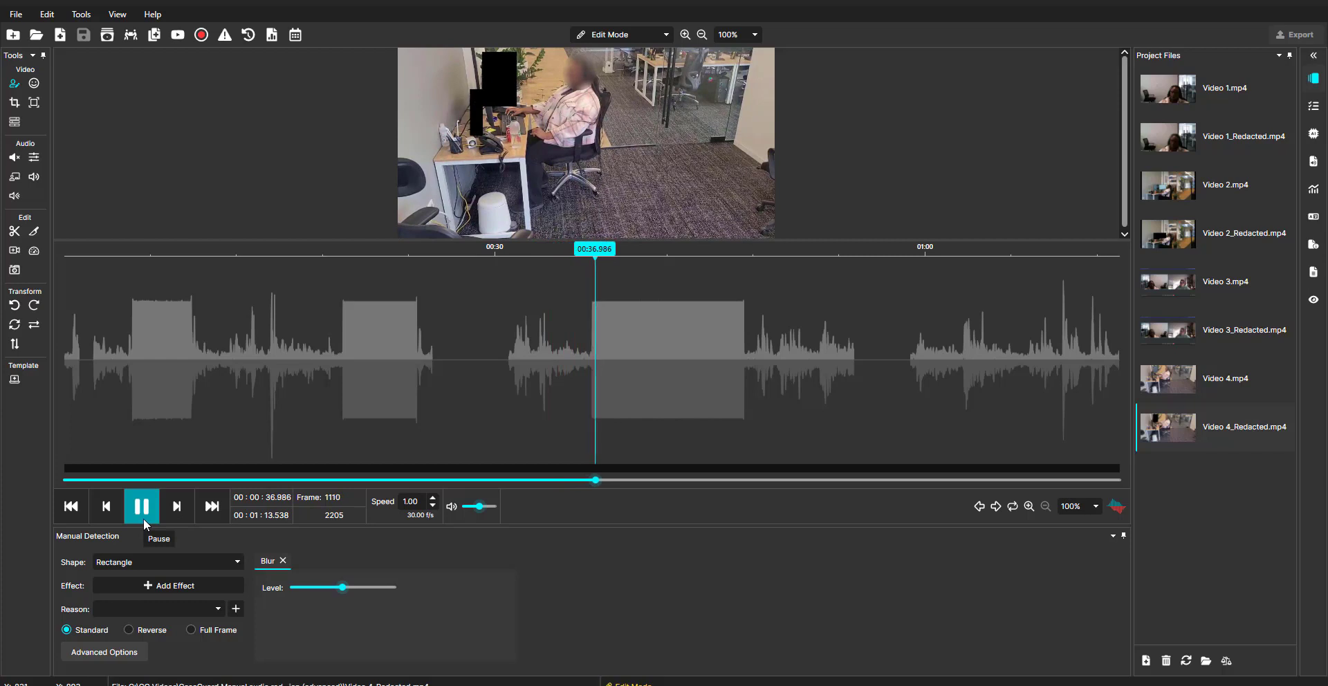
pyautogui.click(144, 520)
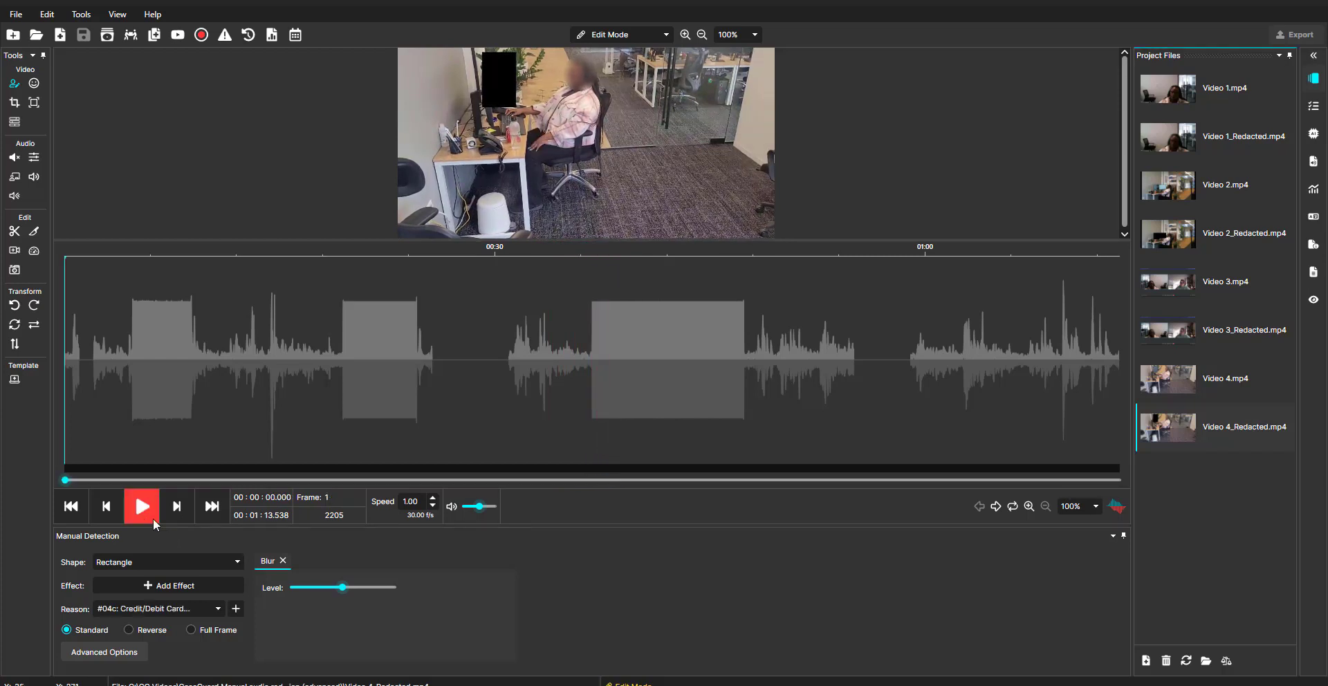
# Reopen Video 1.mp4, then open and cancel the Bulk Update Audio Points dialog.
pyautogui.click(1242, 94)
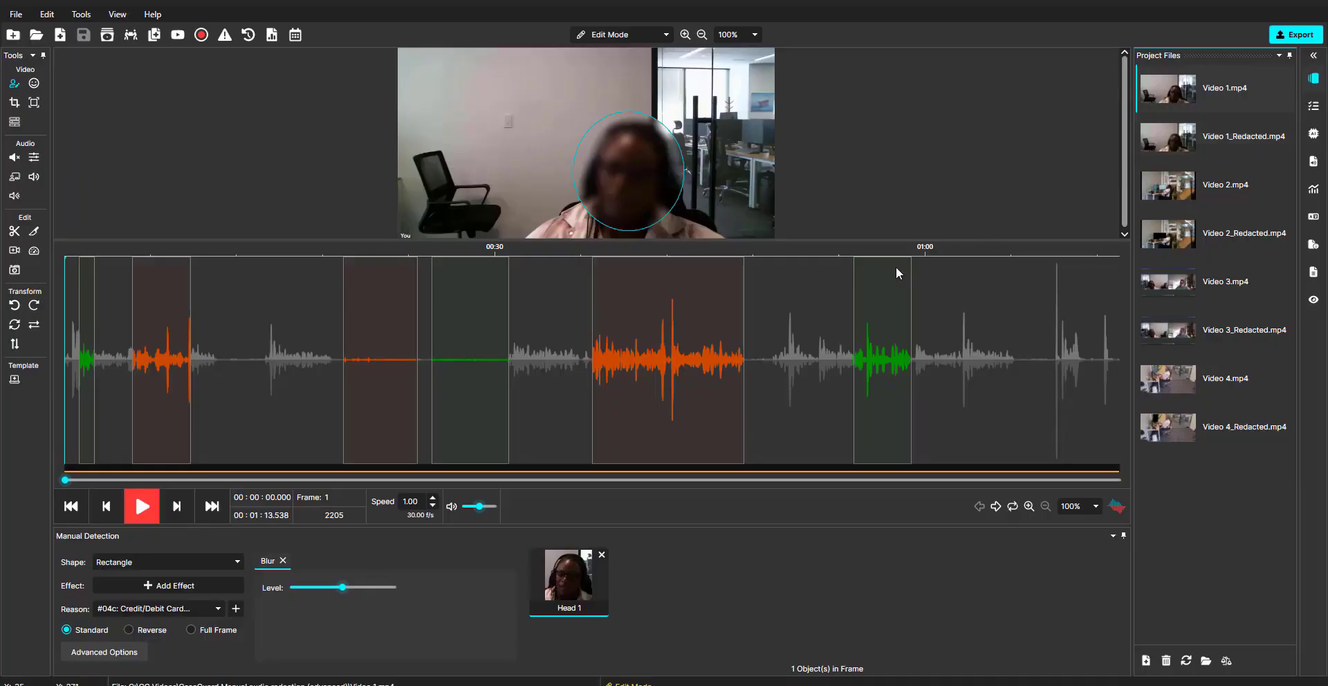
pyautogui.rightClick(803, 275)
pyautogui.click(852, 367)
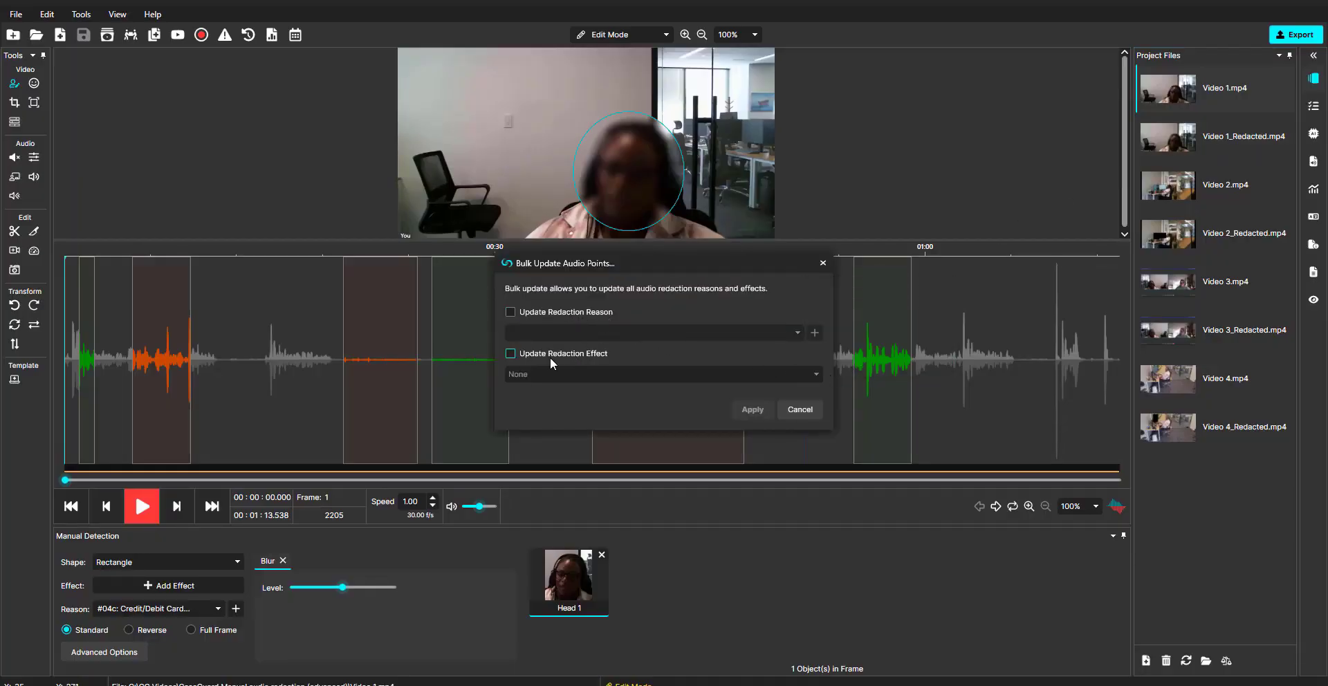
pyautogui.click(796, 409)
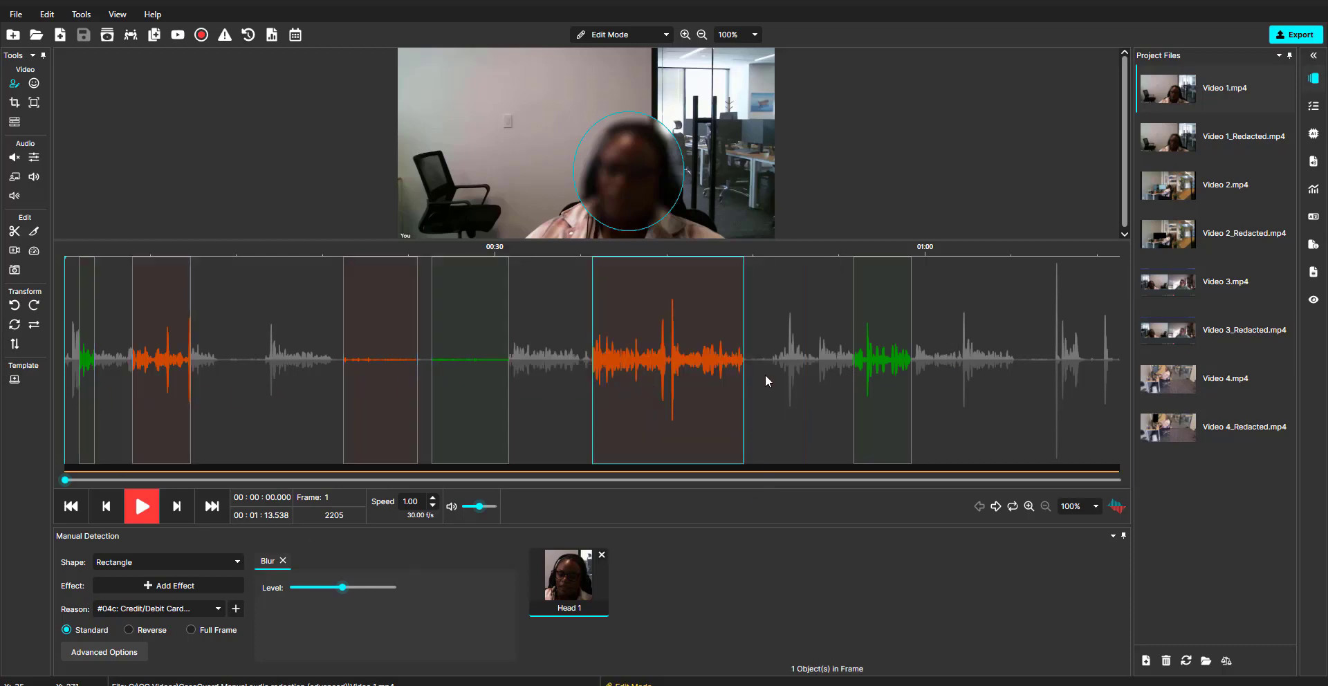
# Add a Change Voice redaction over a span near the end of Video 1's audio, ending 01:09.771.
pyautogui.moveTo(947, 367); pyautogui.dragTo(1066, 335)
pyautogui.click(1064, 336)
pyautogui.rightClick(1018, 330)
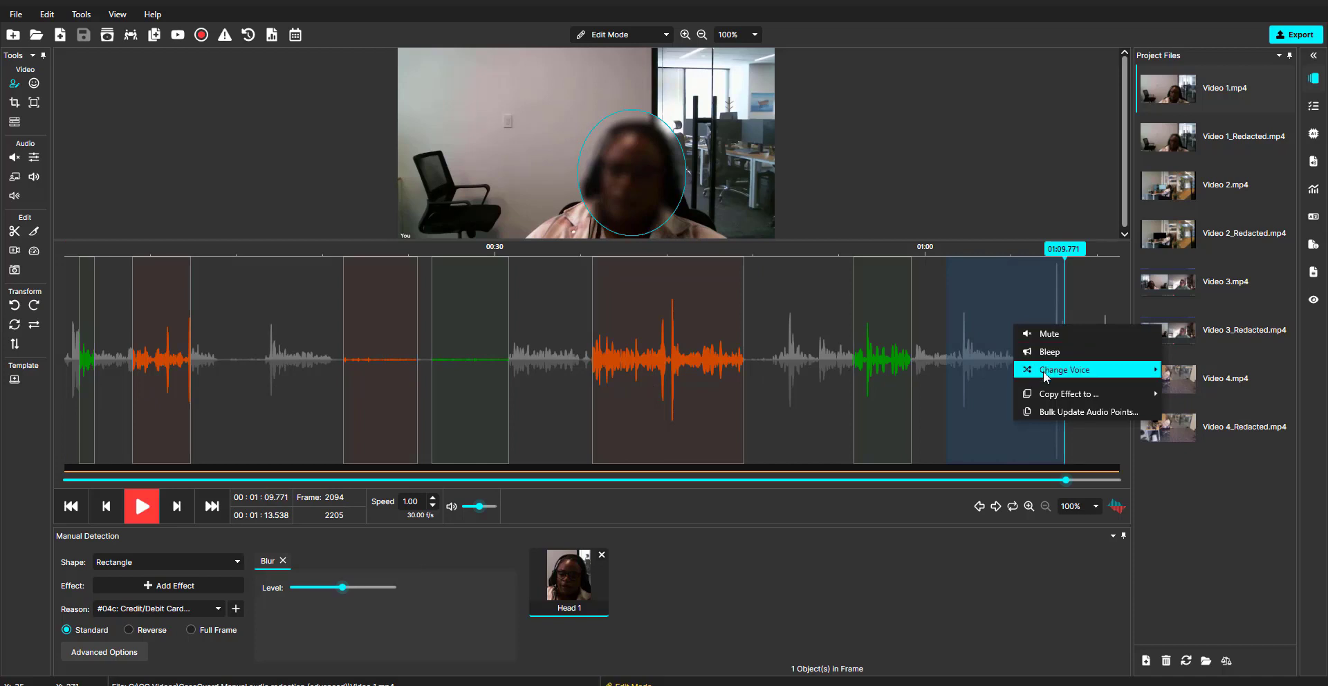
pyautogui.click(941, 414)
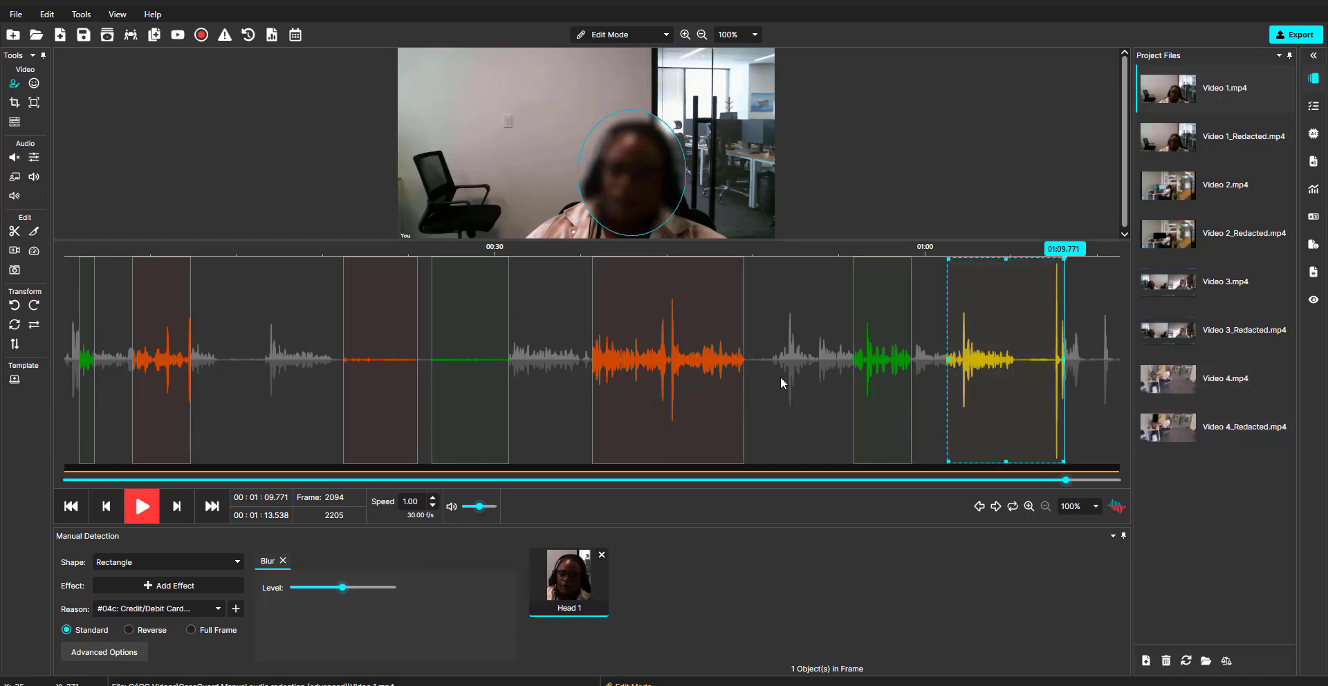
# Bulk-update every audio redaction's effect to Mute.
pyautogui.rightClick(778, 310)
pyautogui.click(800, 391)
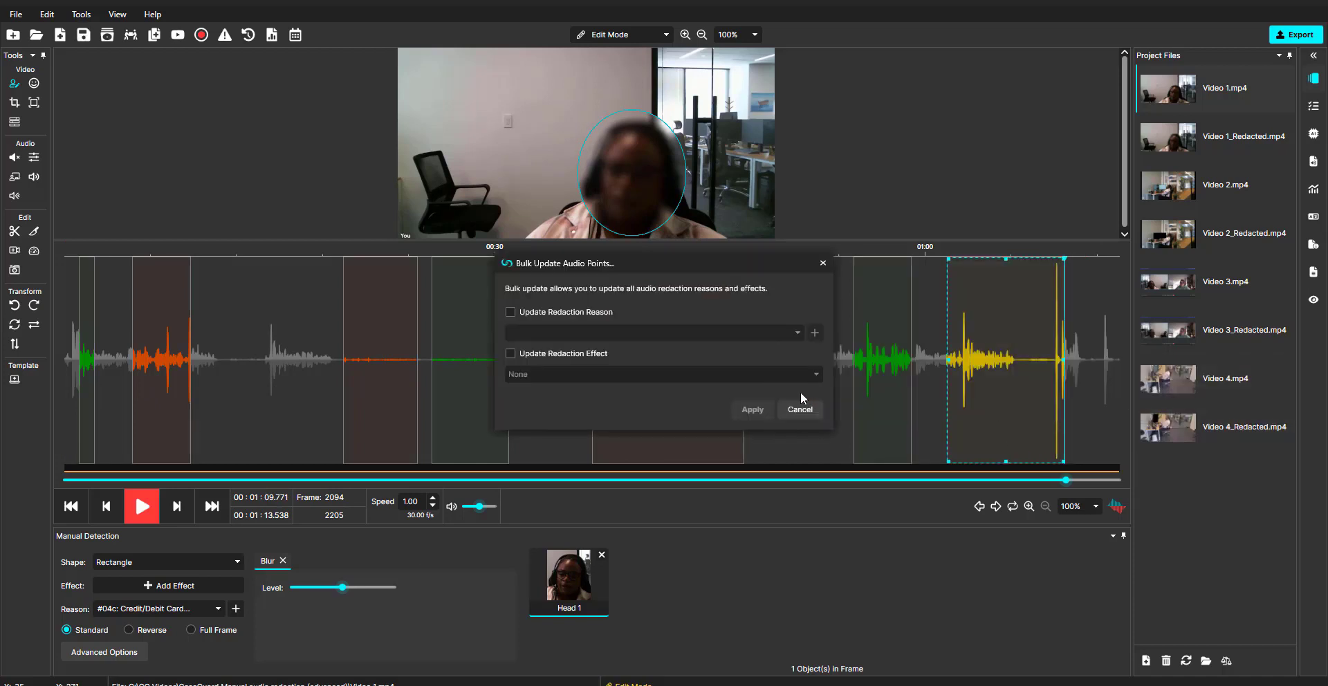
pyautogui.click(511, 354)
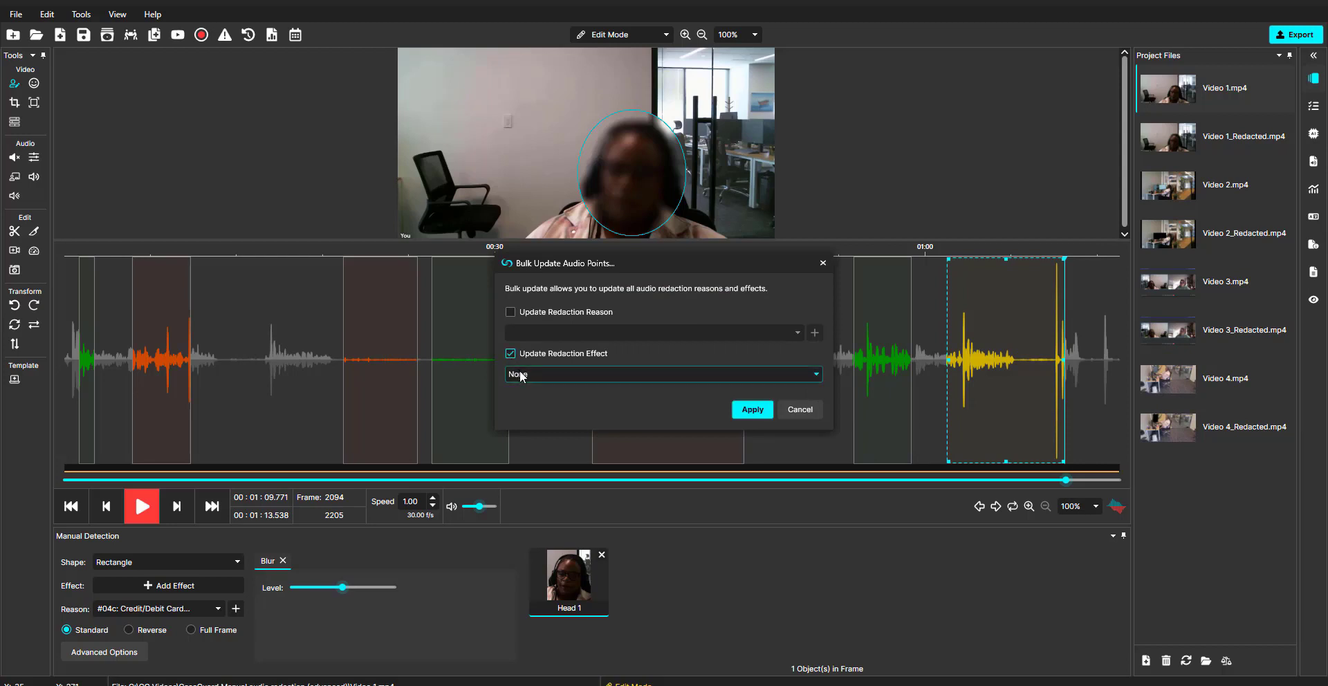
pyautogui.click(520, 374)
pyautogui.click(545, 410)
pyautogui.click(747, 414)
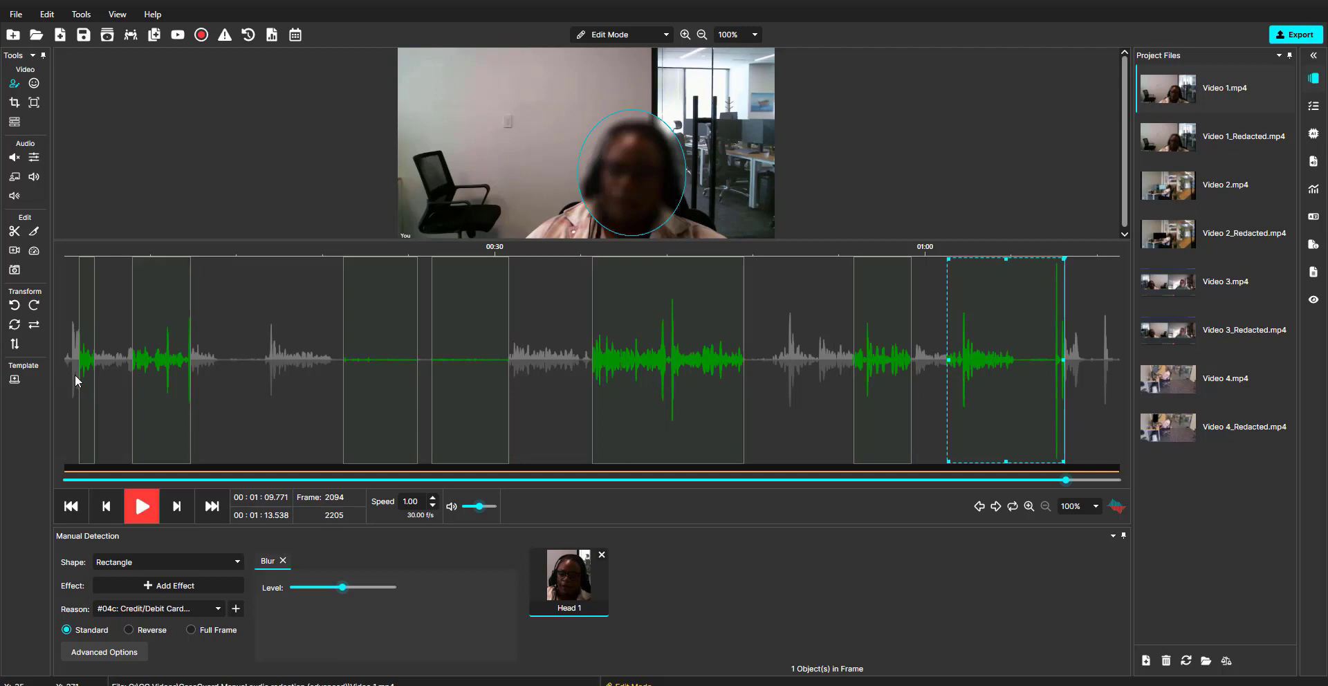
# Open Video 4.mp4, answering the save-changes prompt, and select its first mute region.
pyautogui.doubleClick(1185, 375)
pyautogui.click(707, 372)
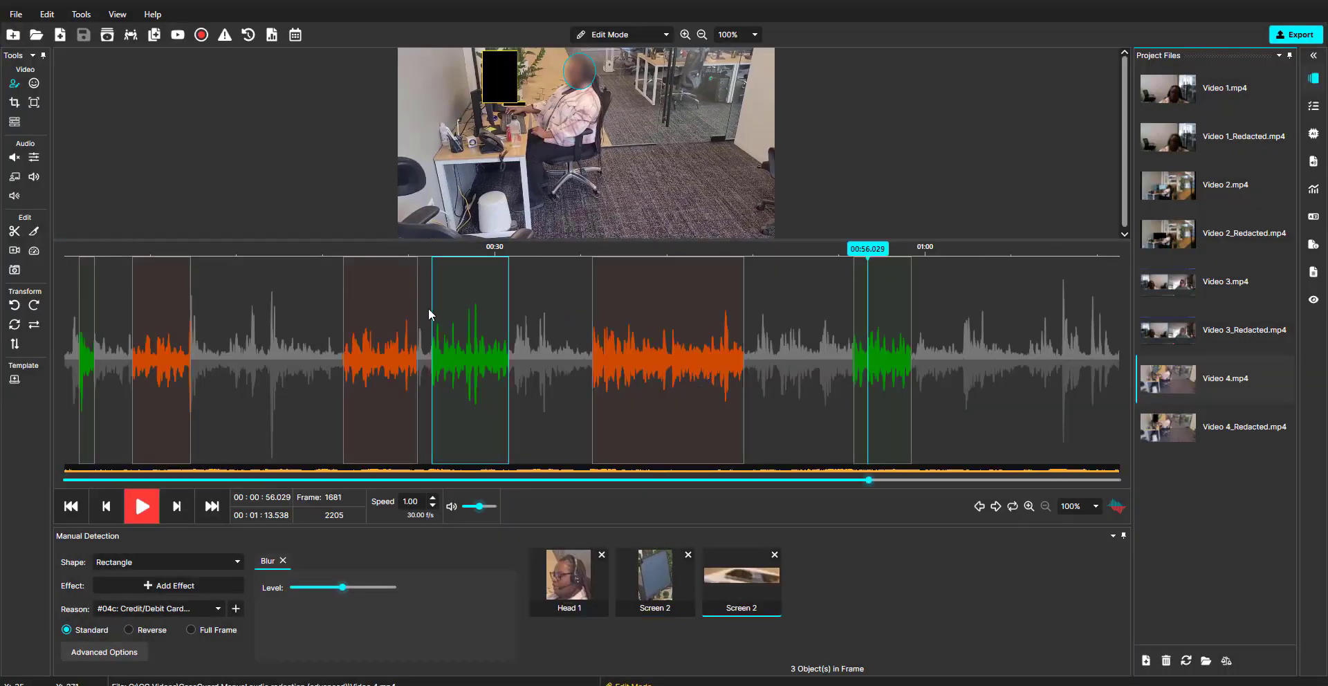
pyautogui.click(88, 356)
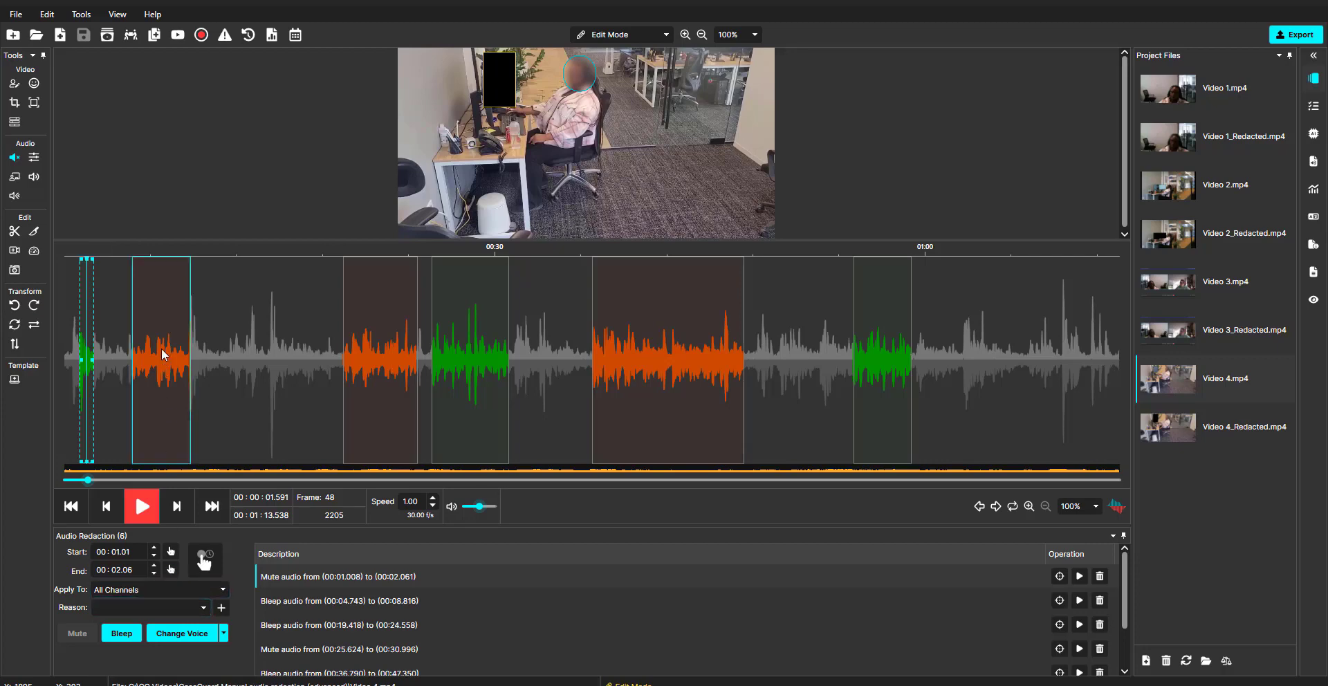
# Inspect Video 4's bleep and mute regions to review their reasons, such as #01a and #03e.
pyautogui.click(158, 357)
pyautogui.click(469, 357)
pyautogui.click(203, 608)
pyautogui.click(159, 557)
pyautogui.click(160, 409)
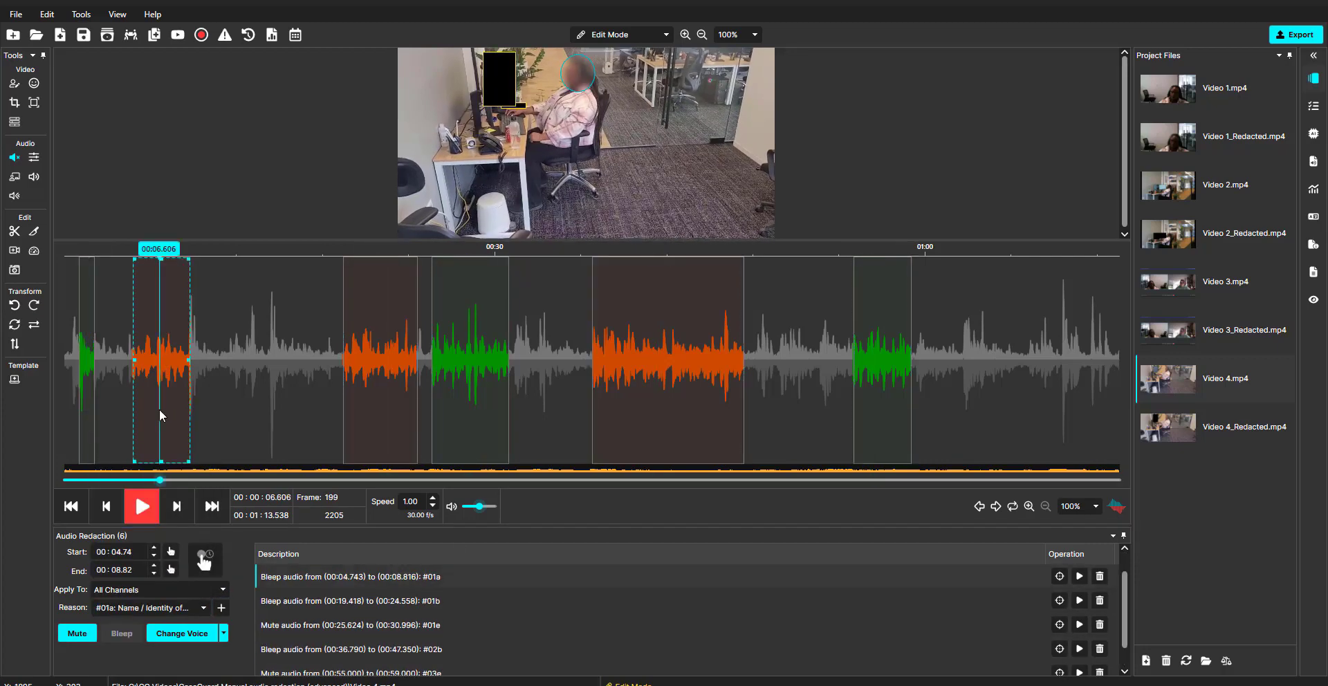
pyautogui.click(383, 400)
pyautogui.click(466, 402)
pyautogui.click(873, 418)
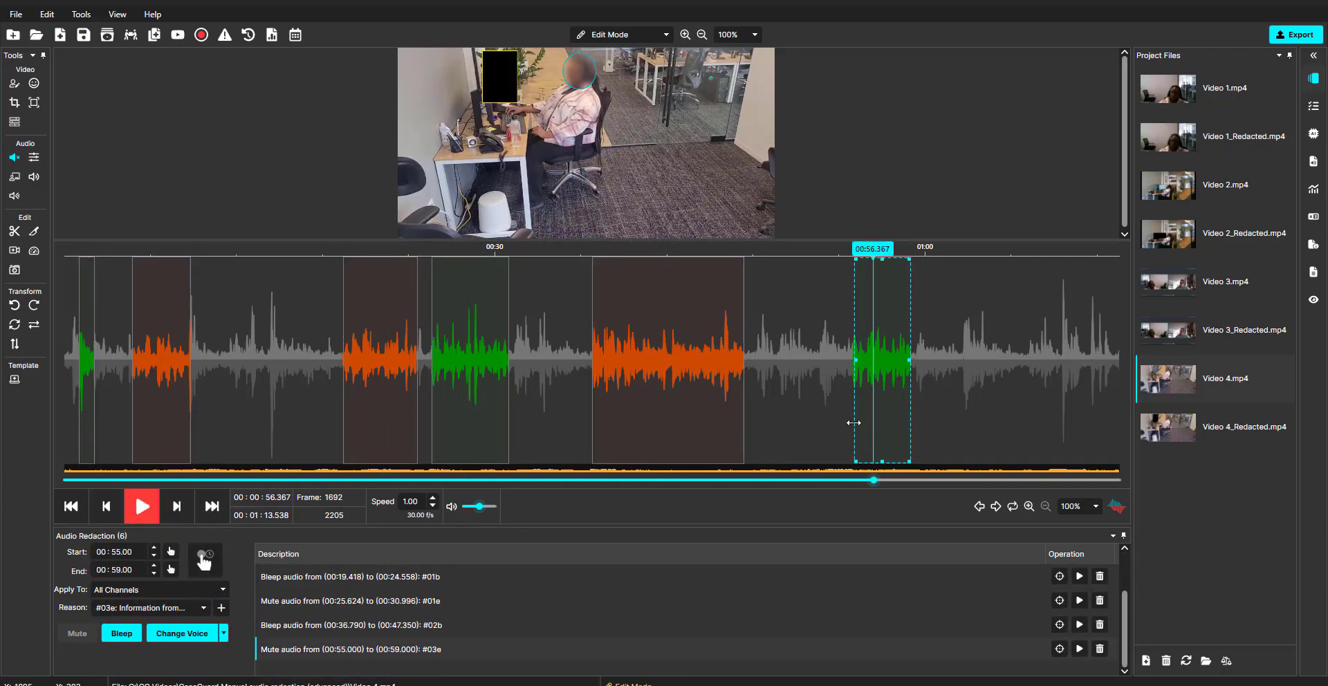
# Bulk-update the reason of every Video 4 audio redaction to #10a: Jail records.
pyautogui.rightClick(971, 288)
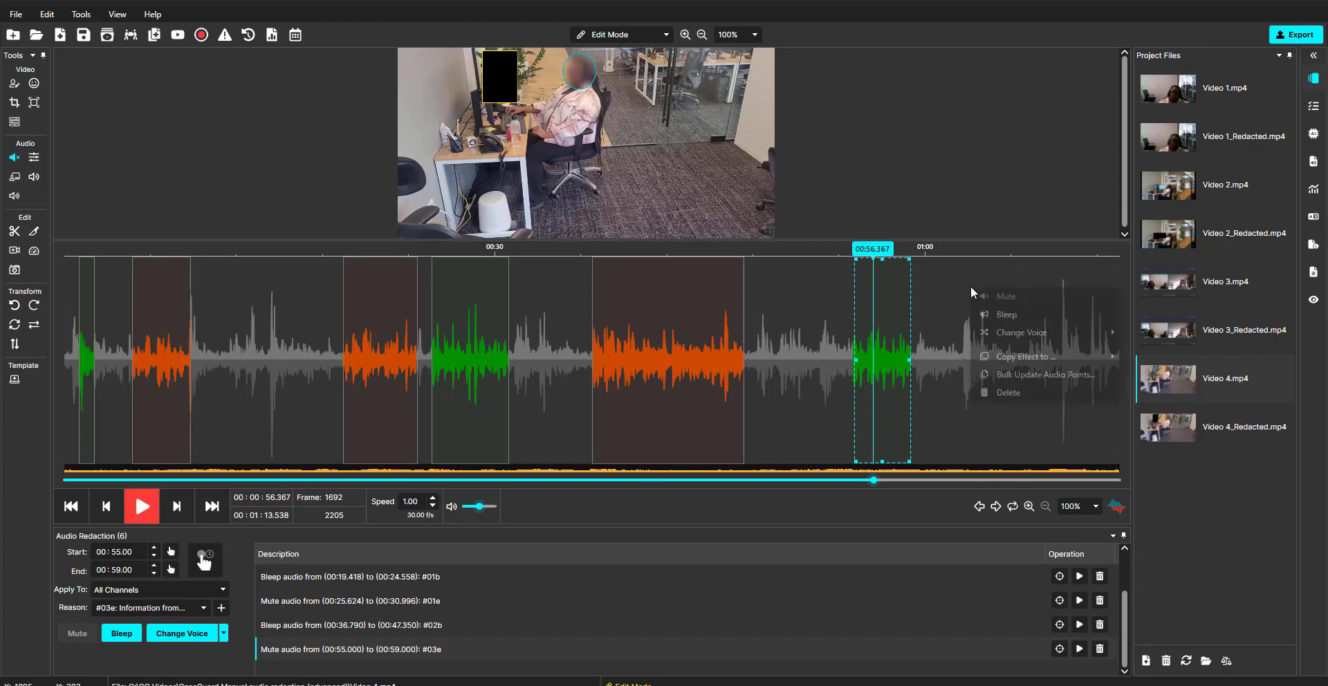
pyautogui.click(1054, 376)
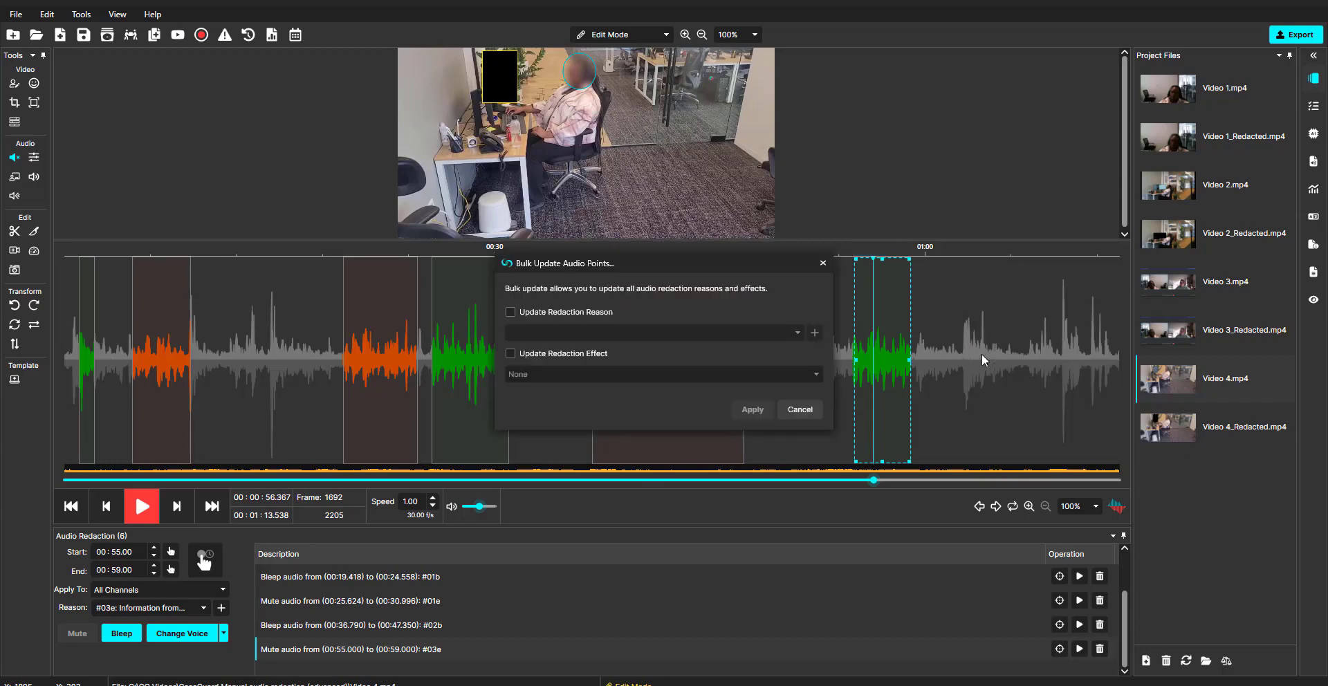
pyautogui.click(511, 312)
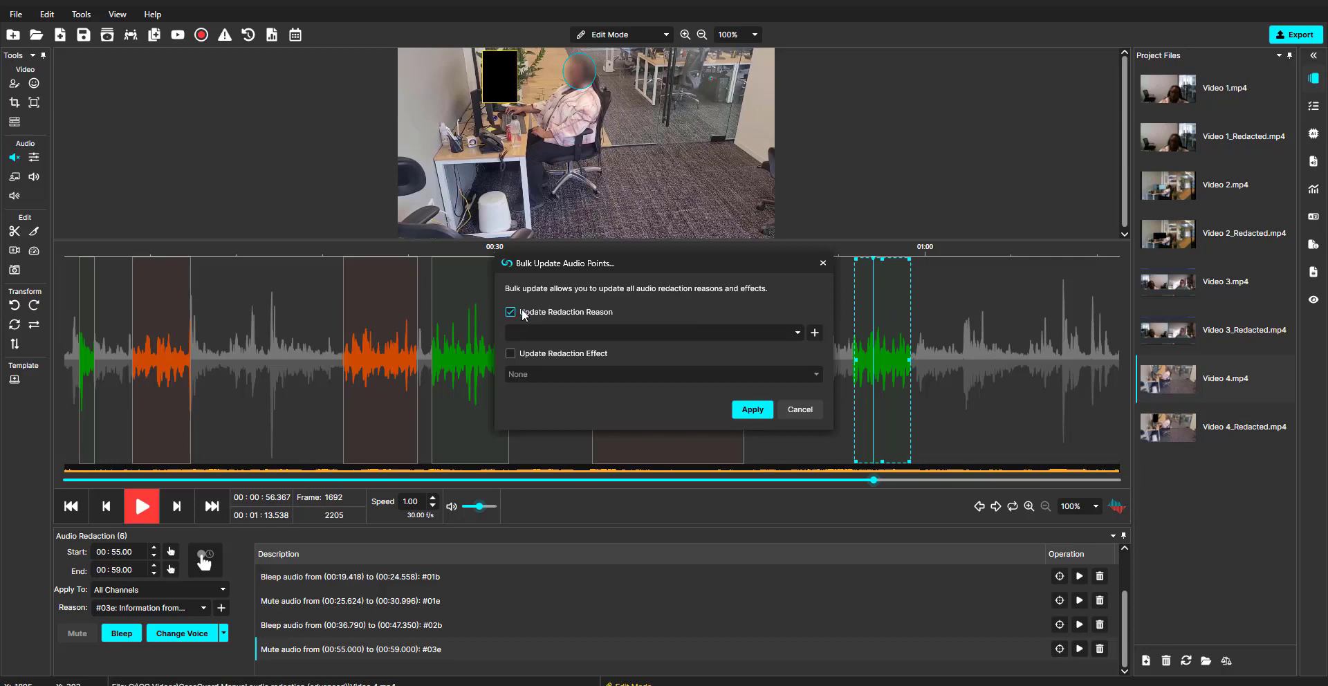
pyautogui.click(786, 334)
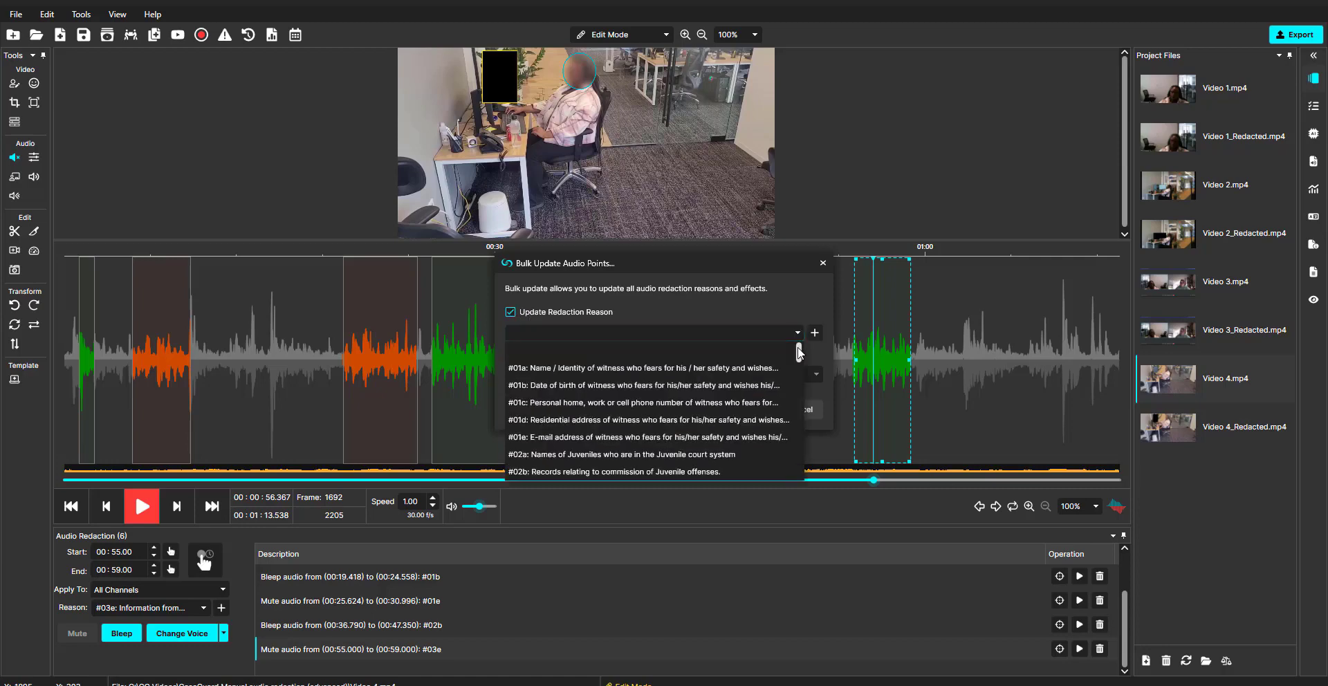
pyautogui.moveTo(799, 353); pyautogui.dragTo(774, 451)
pyautogui.click(598, 392)
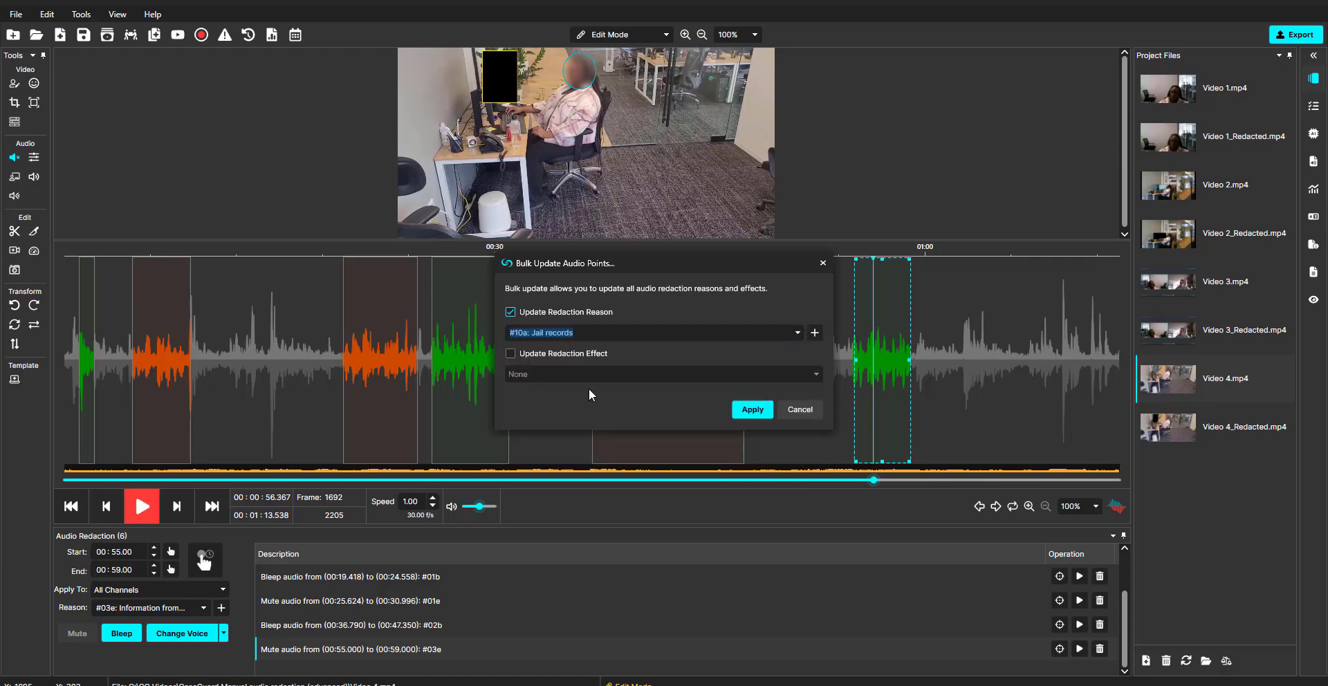
pyautogui.click(739, 412)
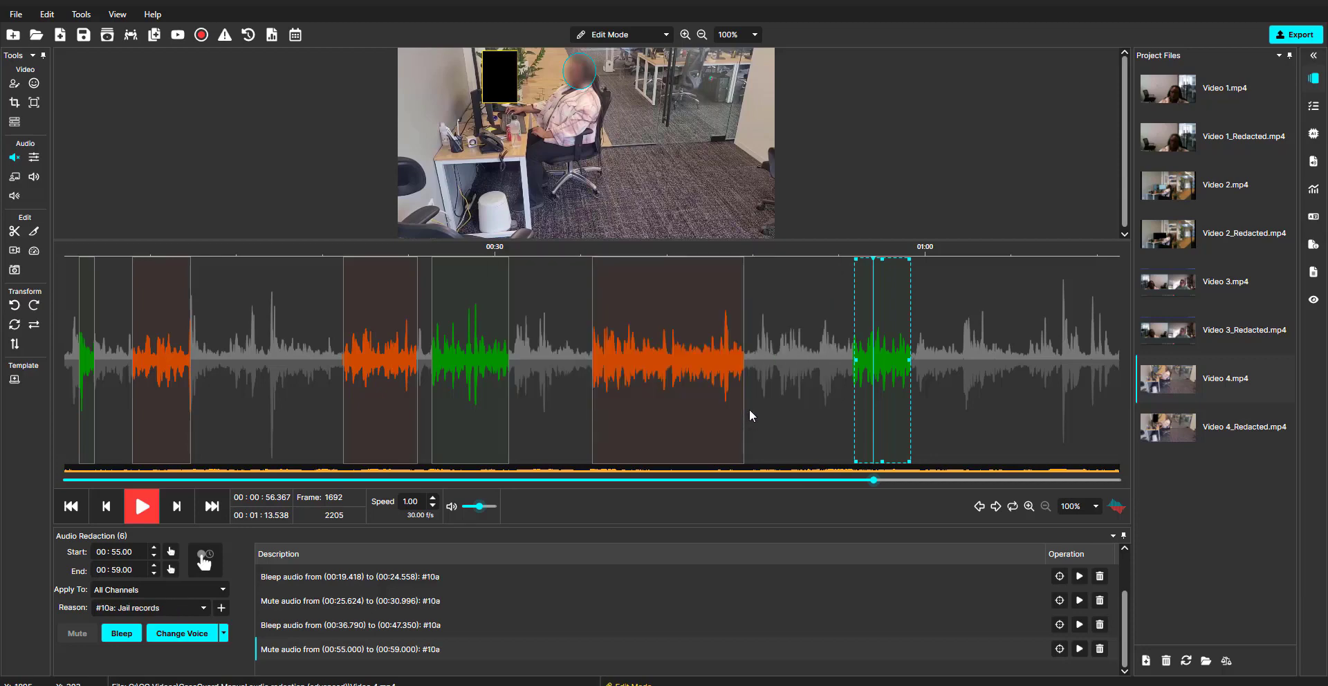
# Check each mute and bleep region, through 55–59 s, now shows #10a: Jail records.
pyautogui.click(88, 359)
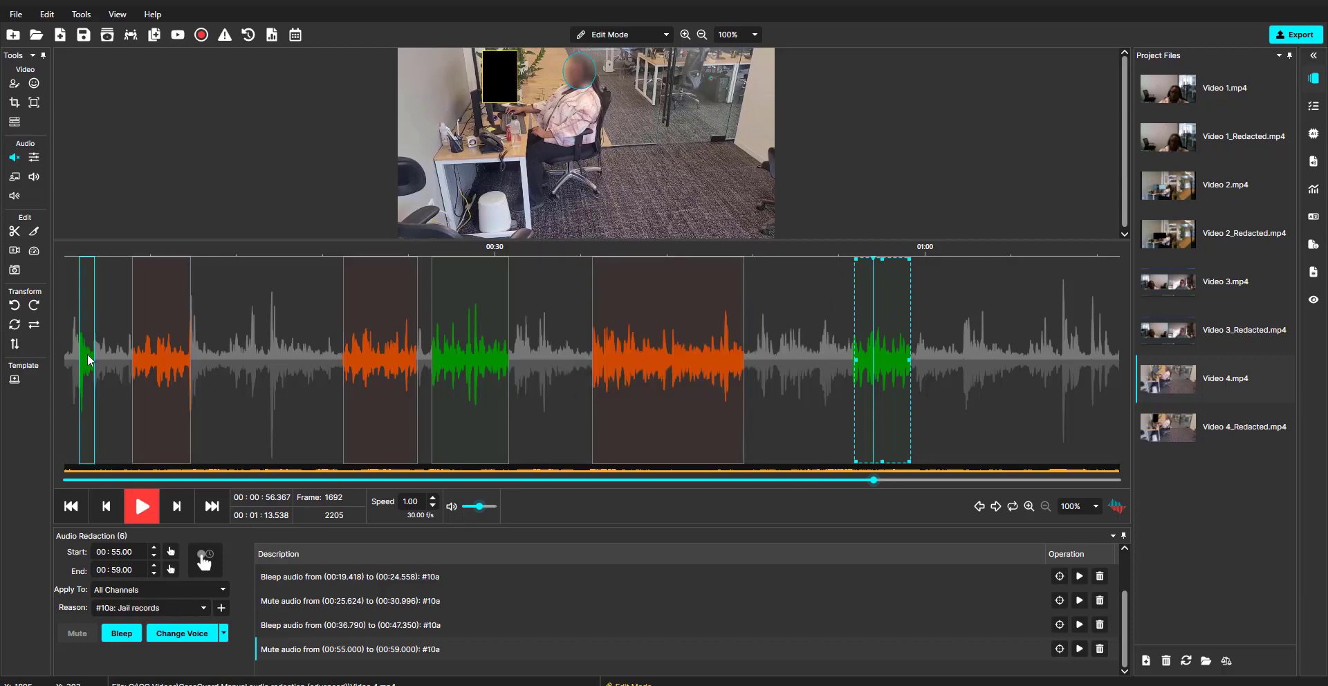
pyautogui.click(375, 367)
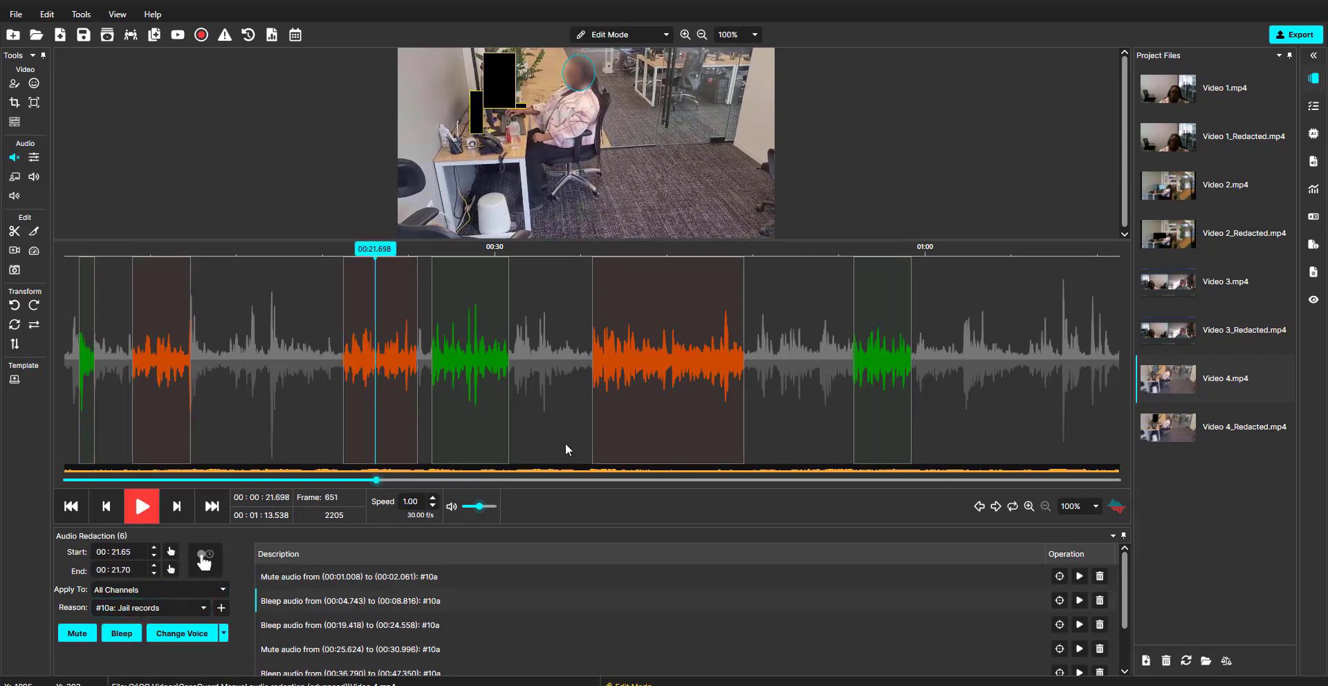
pyautogui.click(483, 399)
pyautogui.click(655, 420)
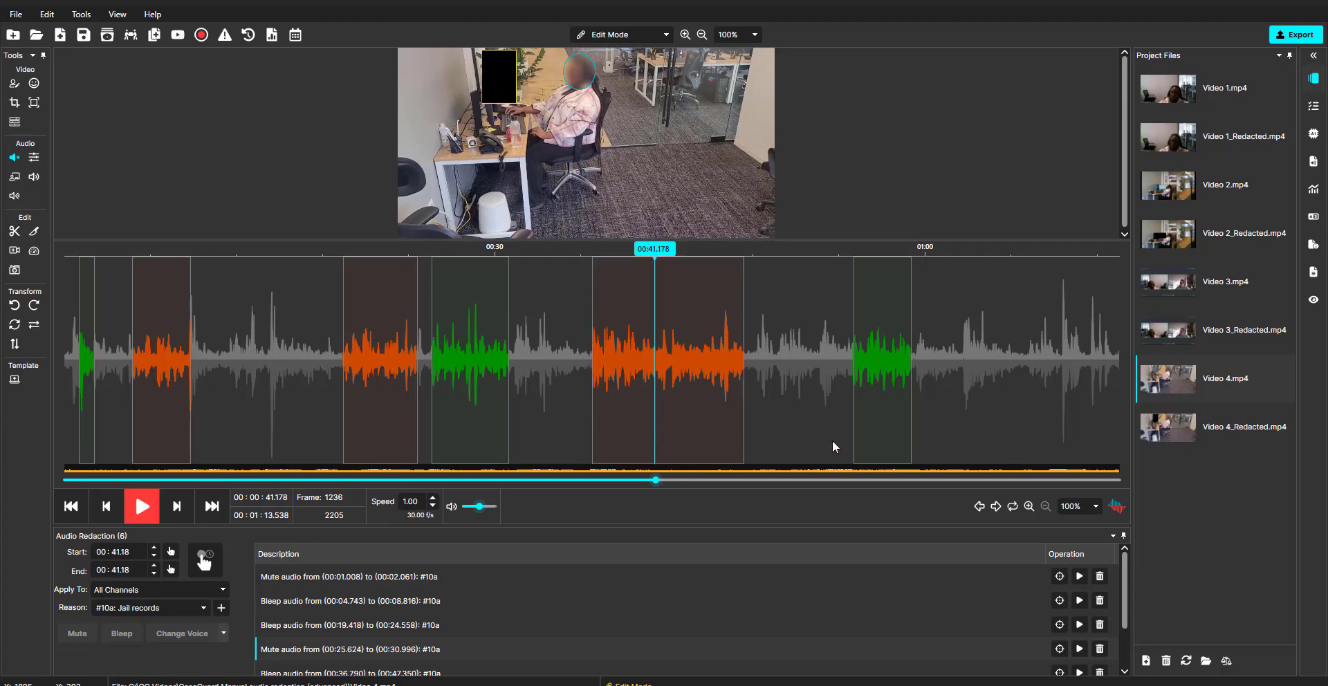
pyautogui.click(867, 433)
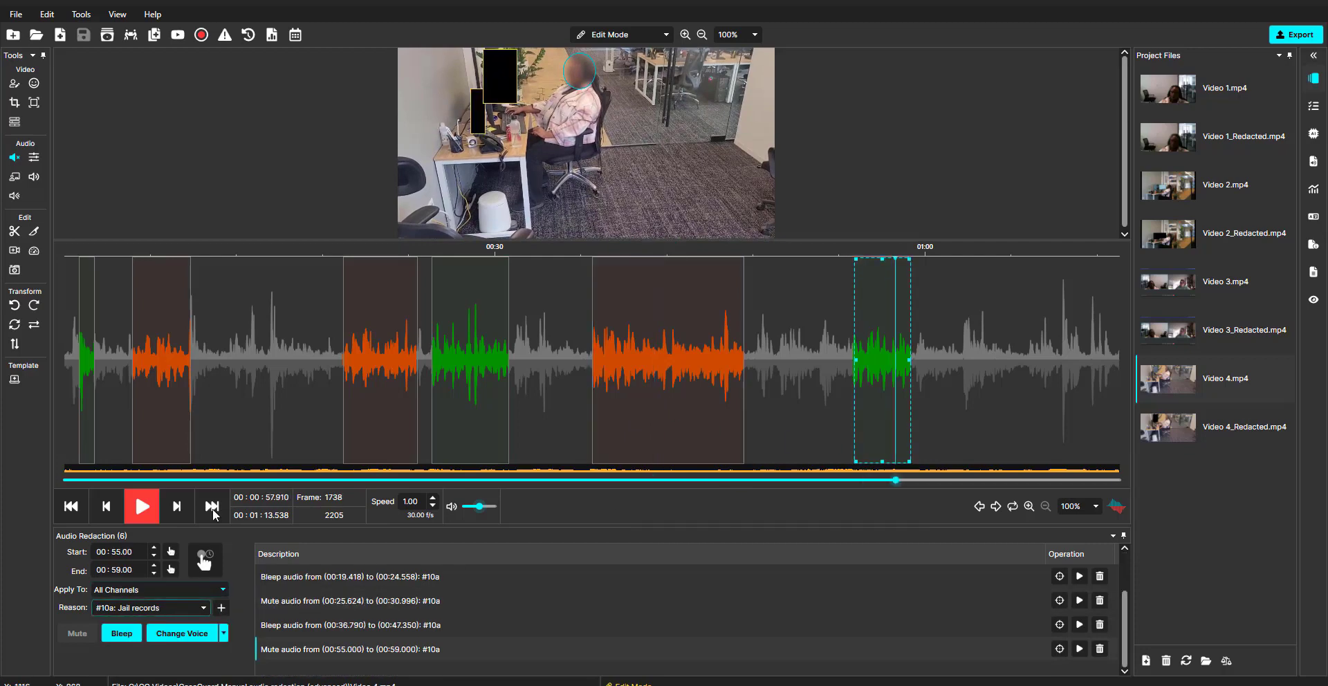
pyautogui.click(274, 36)
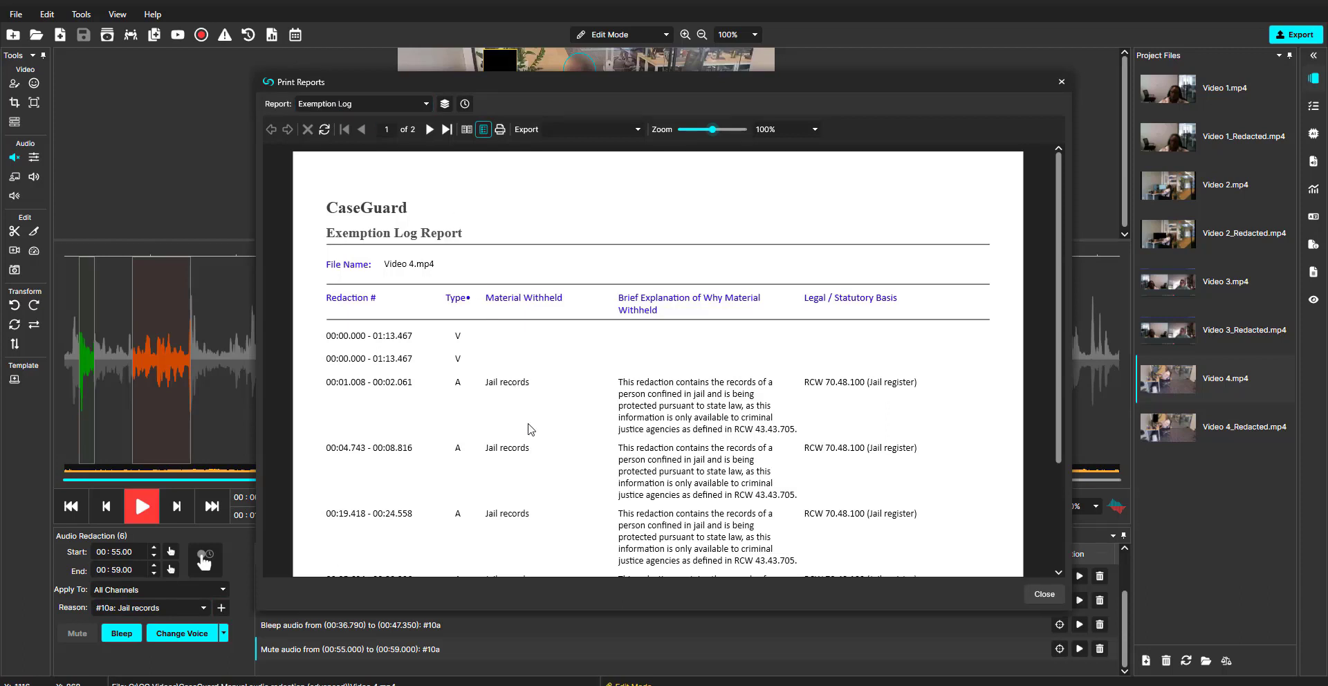
pyautogui.scroll(-4, 519, 528)
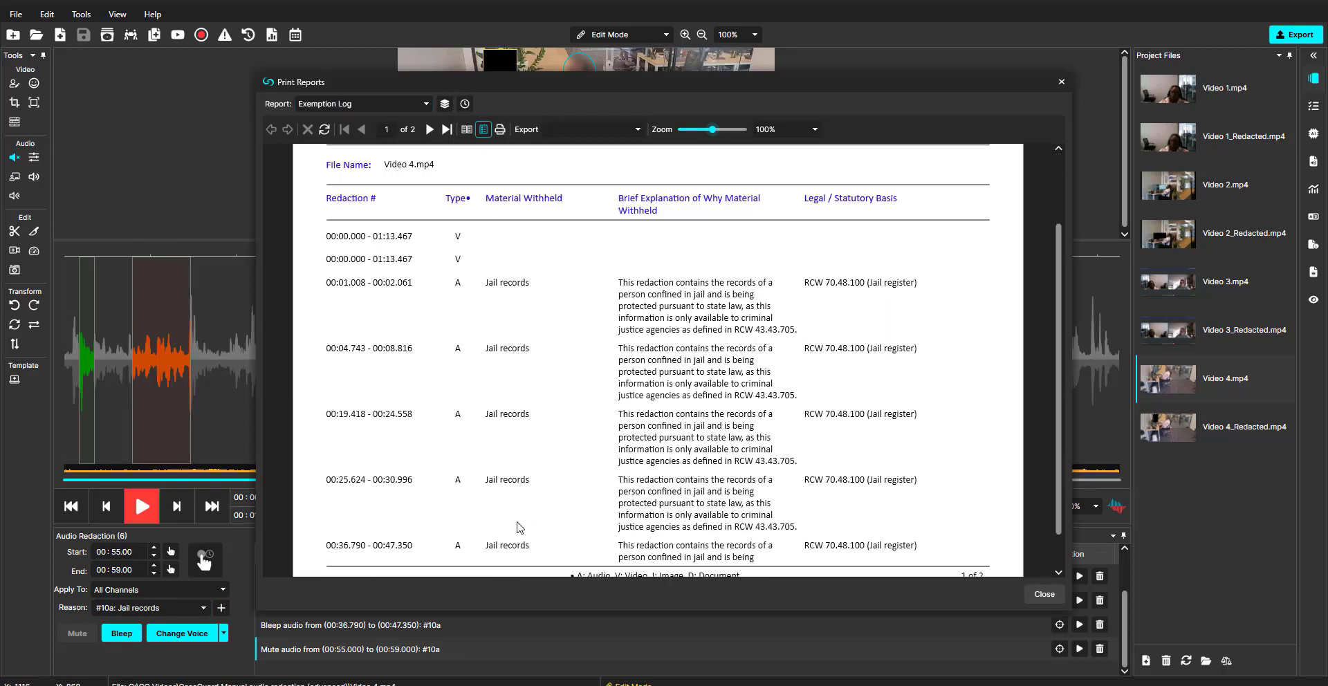
pyautogui.click(429, 129)
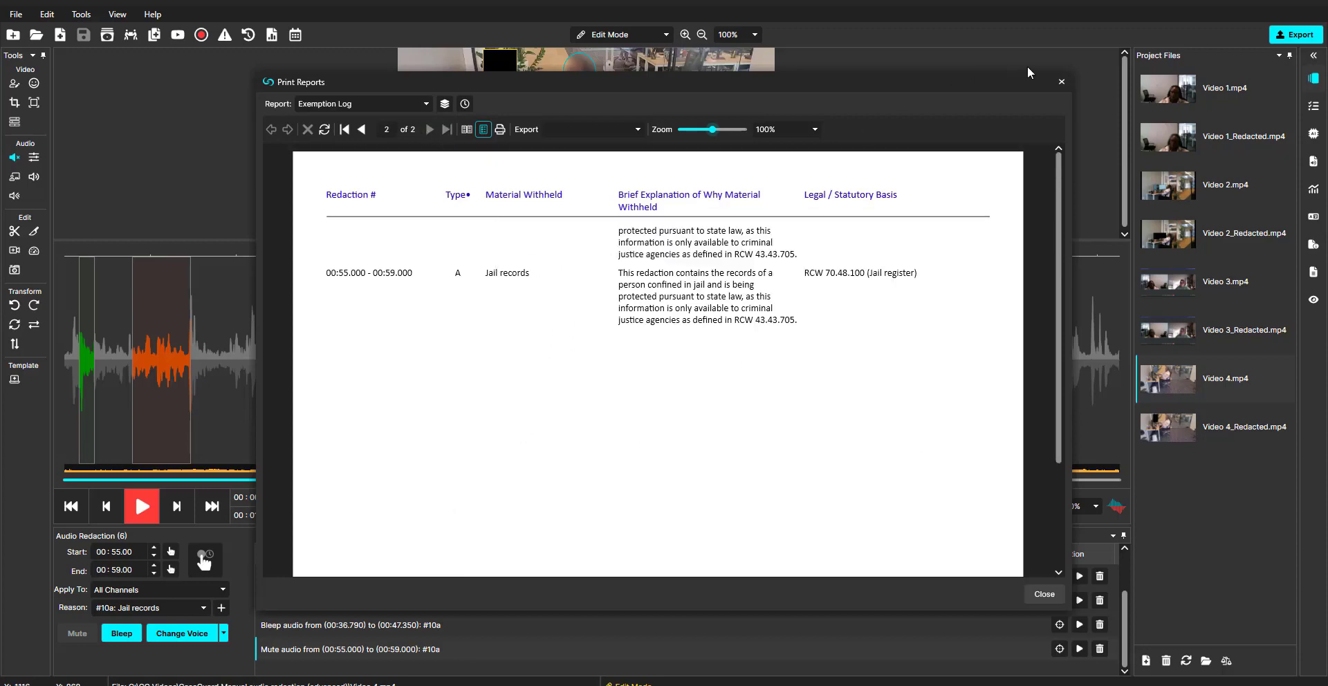
pyautogui.click(1061, 82)
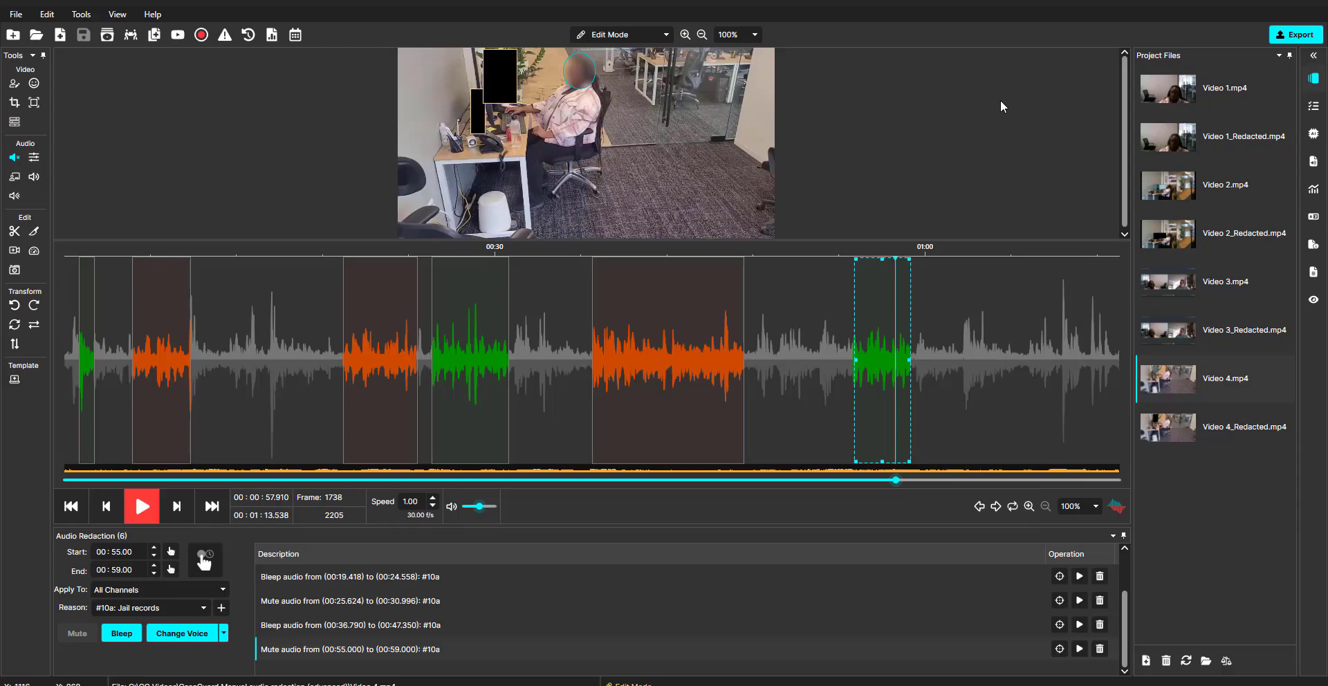